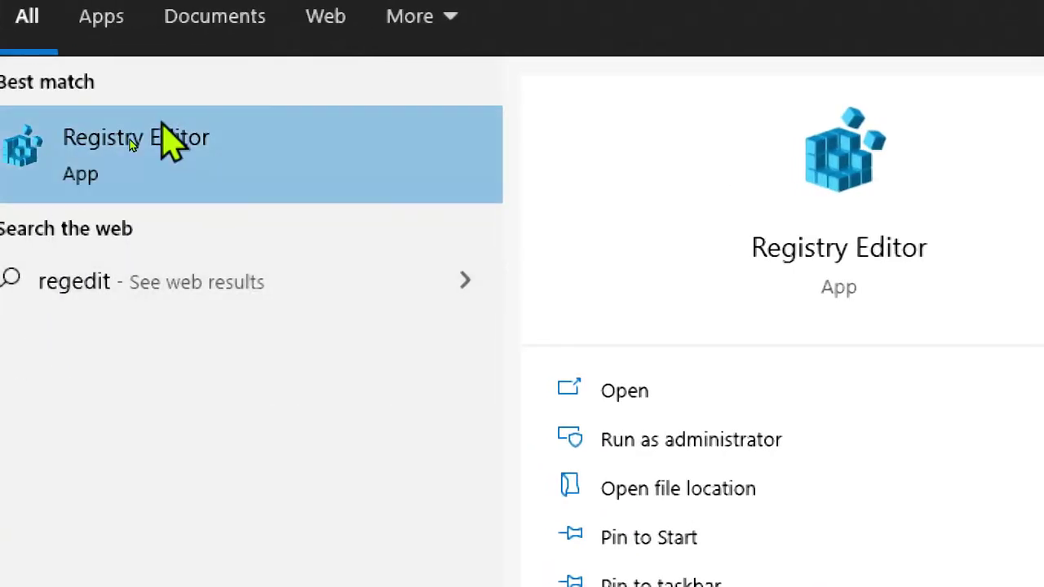
# - Open Registry Editor and collapse the expanded HKEY_CURRENT_USER and HKEY_LOCAL_MACHINE branches
pyautogui.click(112, 151)
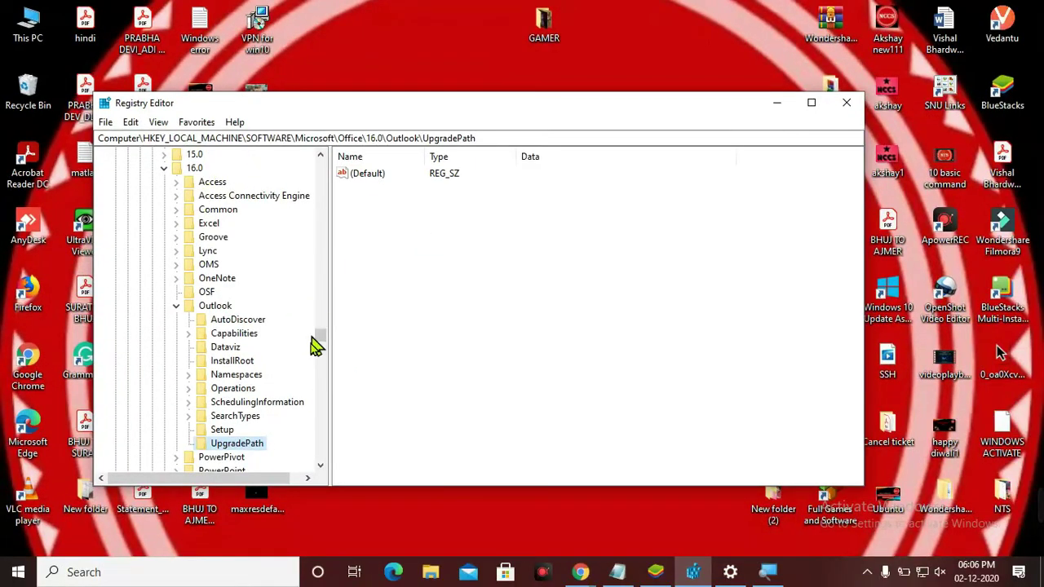
pyautogui.moveTo(317, 343); pyautogui.dragTo(321, 168)
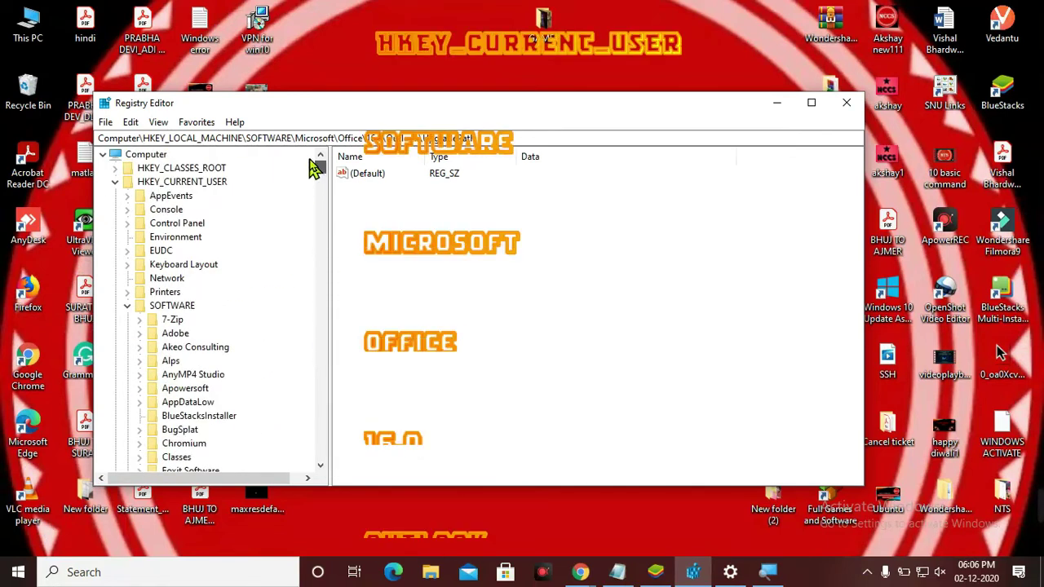
pyautogui.click(115, 182)
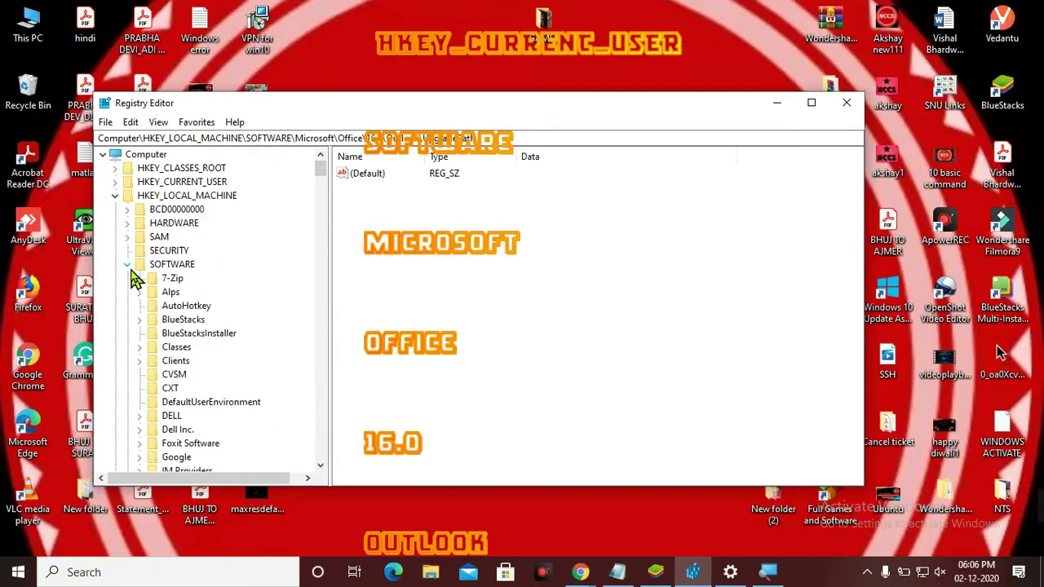
pyautogui.click(127, 264)
pyautogui.click(115, 195)
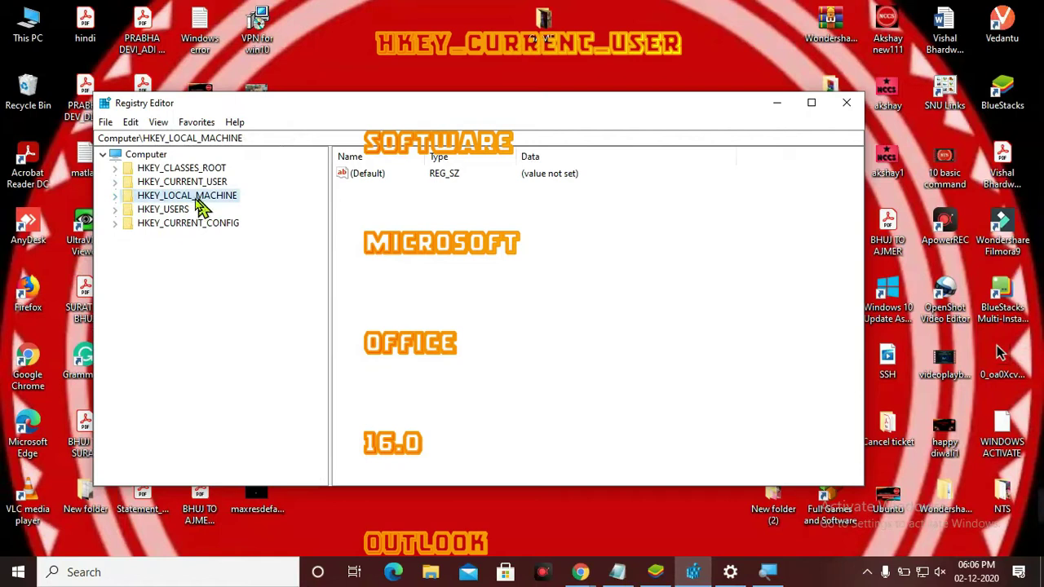
# - Expand HKEY_LOCAL_MACHINE and its SOFTWARE key, and select the Microsoft key inside it
pyautogui.click(117, 197)
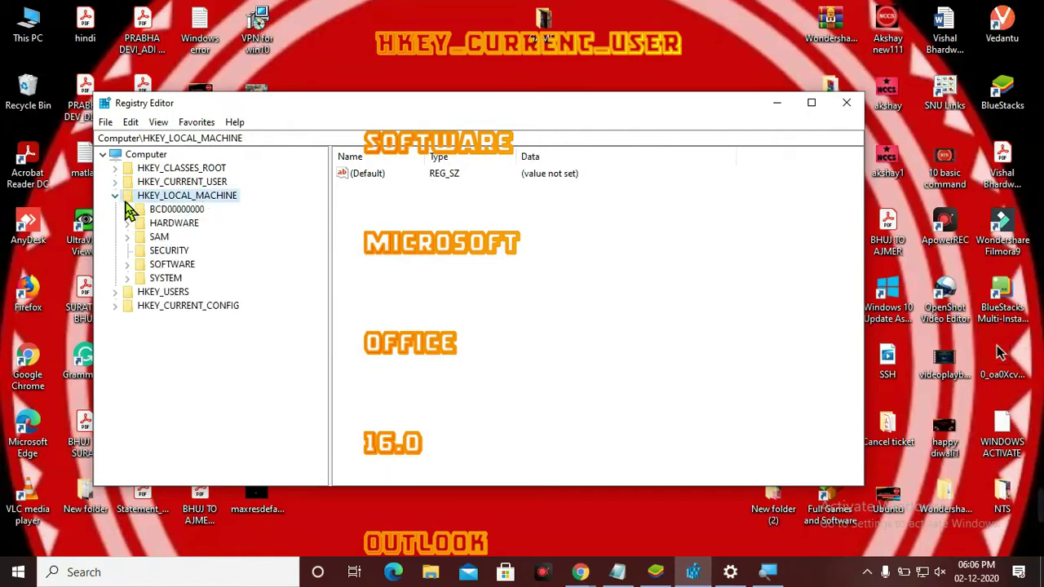
pyautogui.click(165, 269)
pyautogui.click(128, 267)
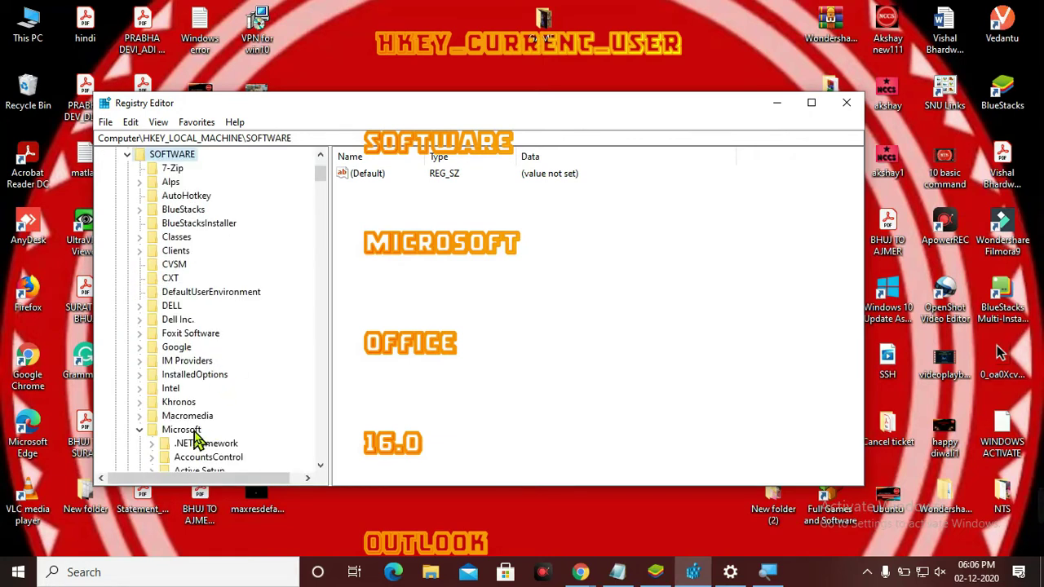
pyautogui.click(192, 431)
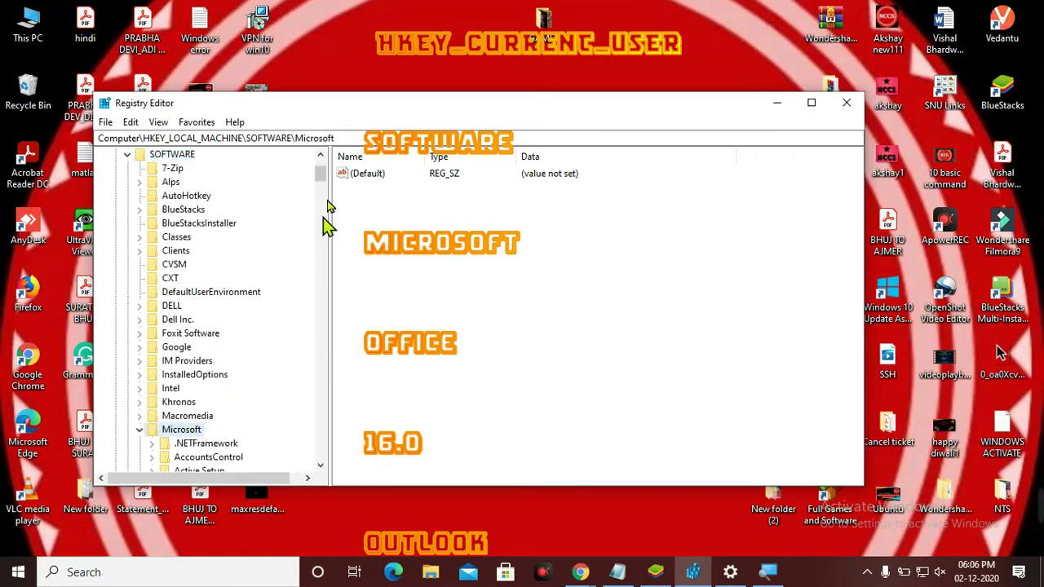
# - Find the Office key under Microsoft and select it with its subkeys expanded
pyautogui.moveTo(321, 186); pyautogui.dragTo(322, 200)
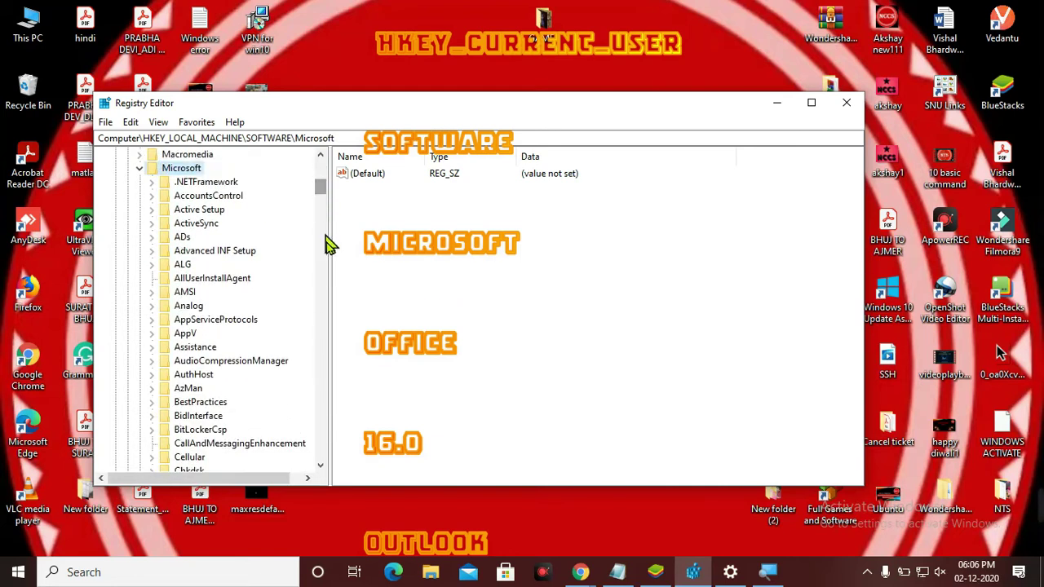
pyautogui.moveTo(323, 200); pyautogui.dragTo(331, 288)
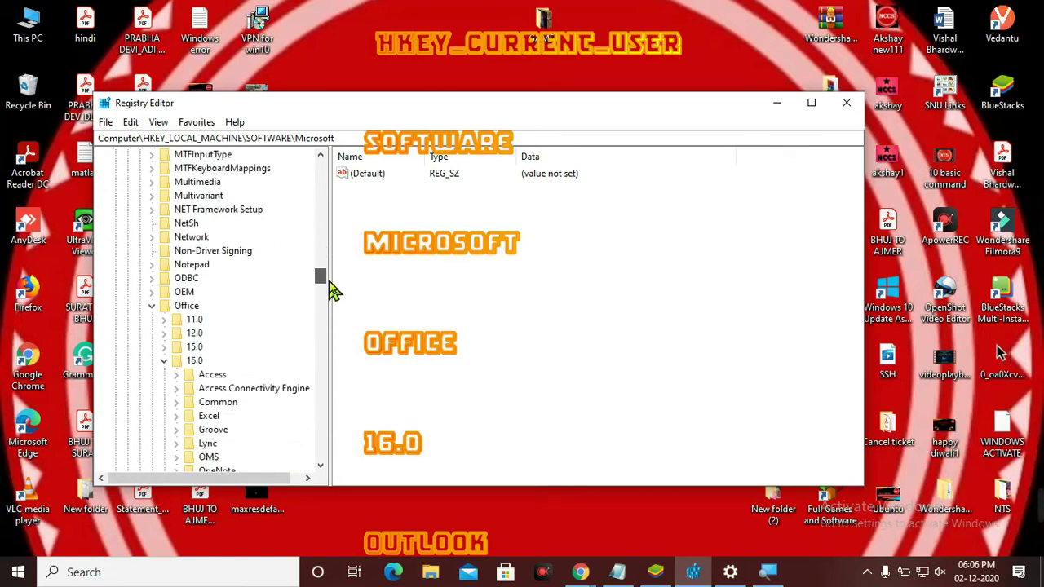
pyautogui.click(186, 309)
pyautogui.click(153, 307)
pyautogui.click(154, 307)
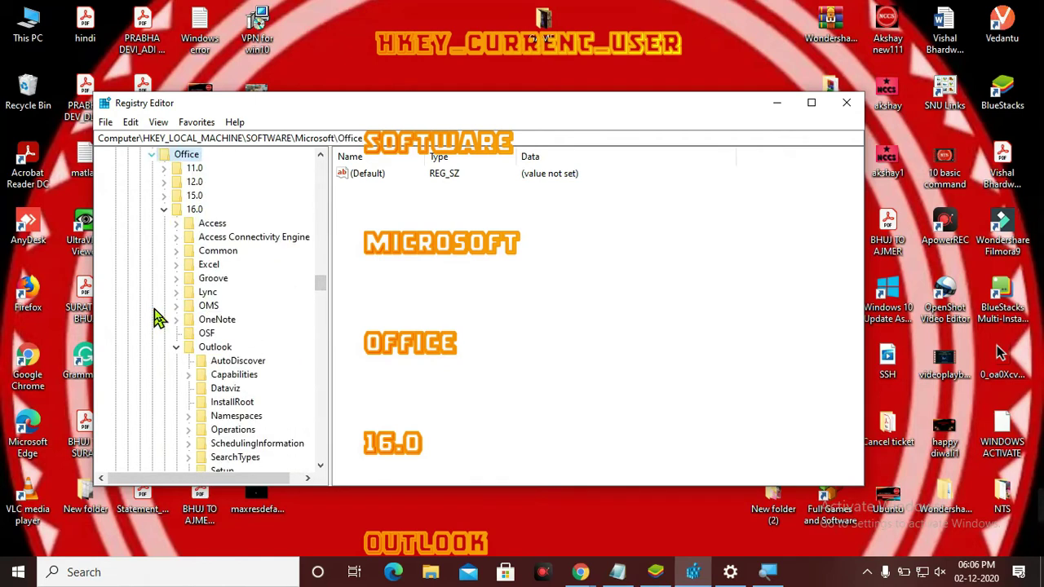
# - Select the Outlook key under Office 16.0 and keep its subkeys expanded
pyautogui.click(193, 211)
pyautogui.click(164, 210)
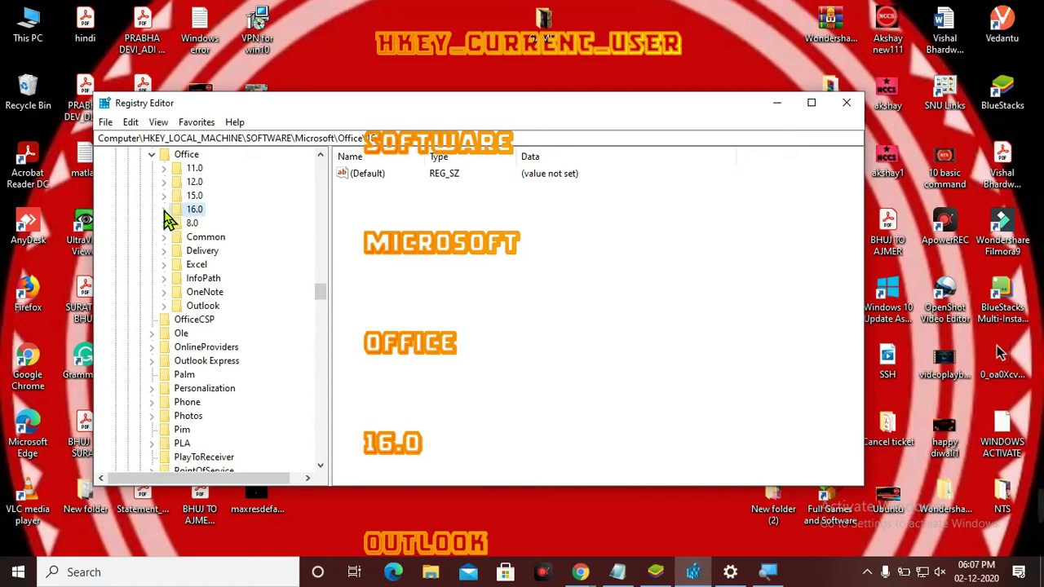
pyautogui.click(164, 210)
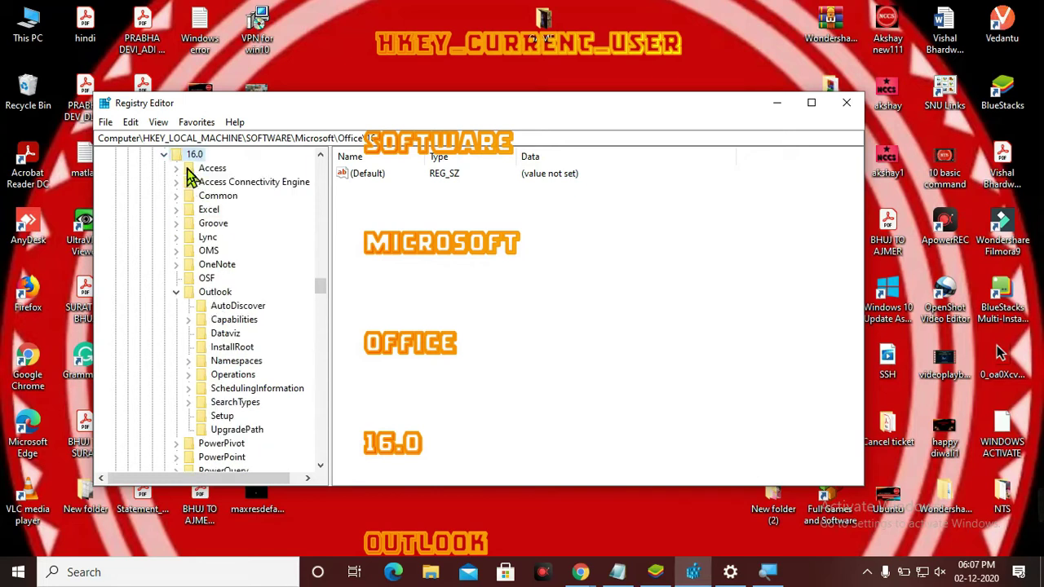
pyautogui.click(220, 294)
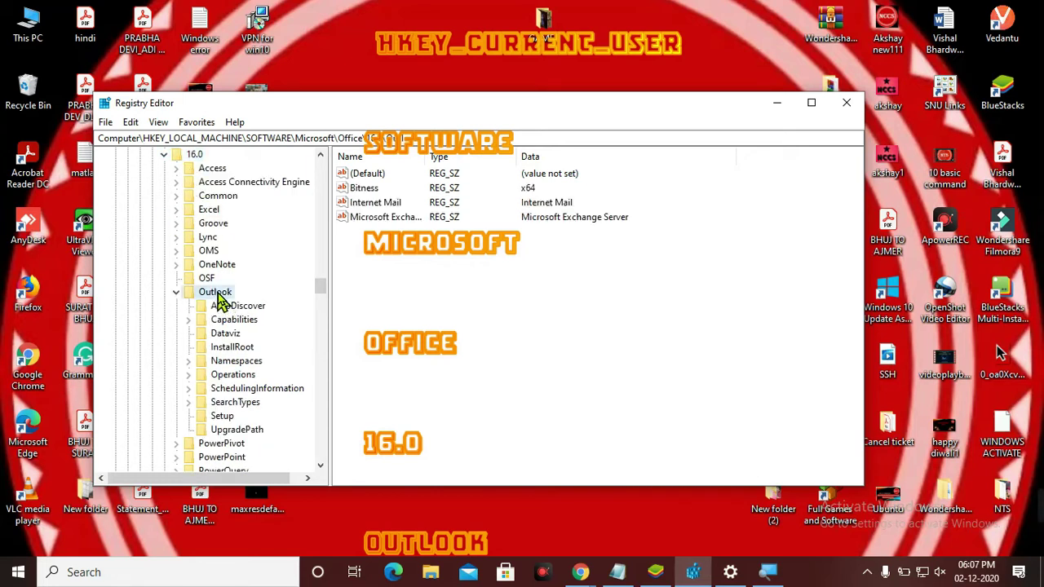
pyautogui.click(176, 292)
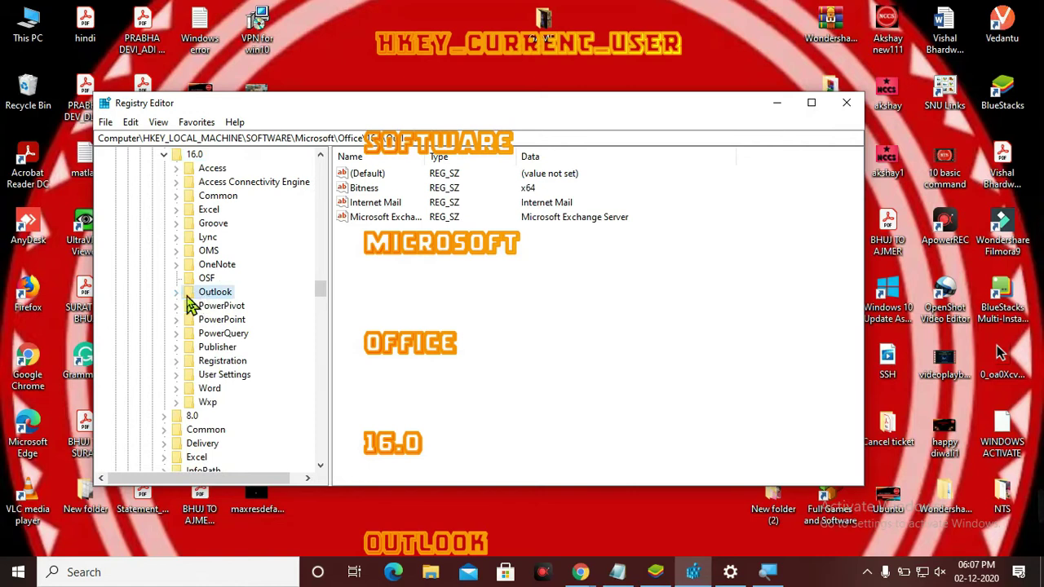
pyautogui.click(176, 292)
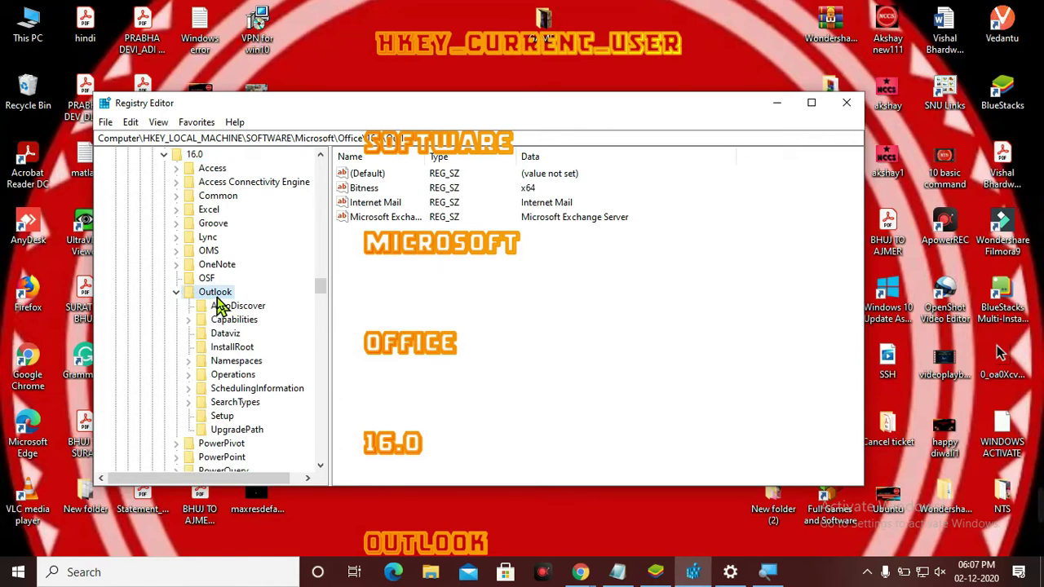
# - Create a new key named PST under the Outlook key
pyautogui.moveTo(320, 296)
pyautogui.mouseDown()
pyautogui.moveTo(322, 309)
pyautogui.moveTo(323, 289)
pyautogui.mouseUp()
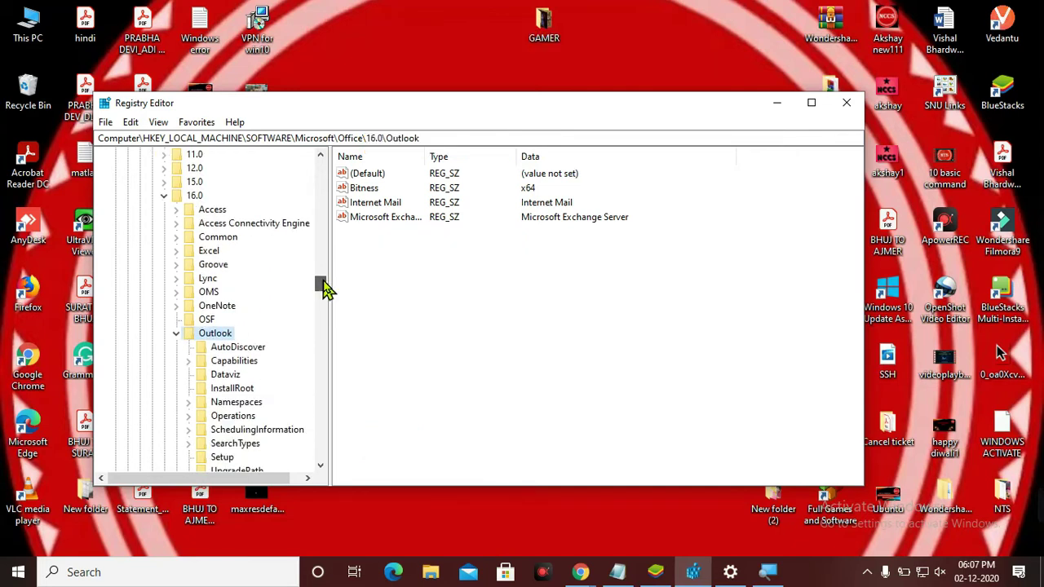
pyautogui.rightClick(208, 341)
pyautogui.moveTo(268, 362)
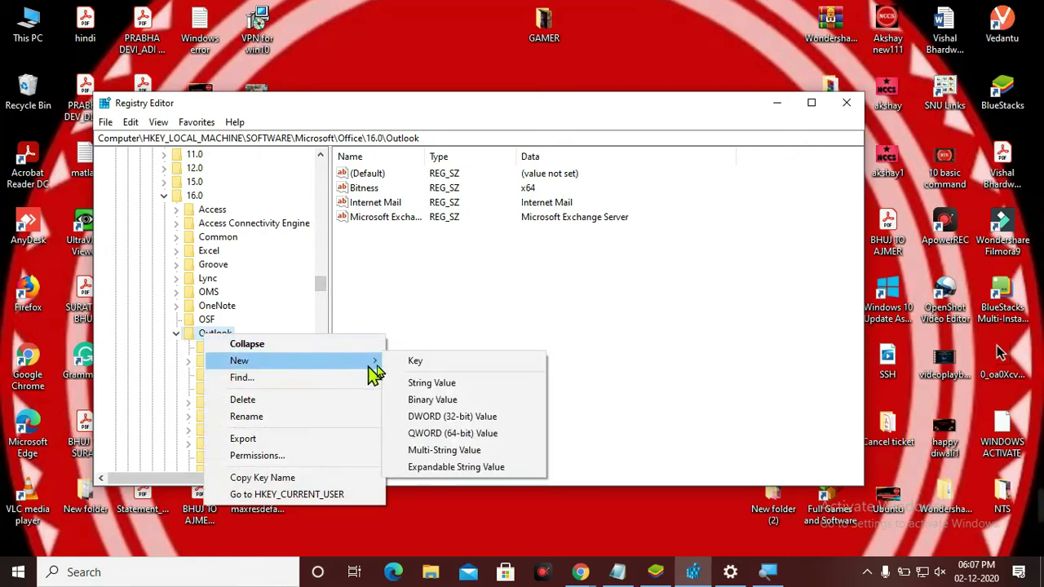
pyautogui.click(415, 361)
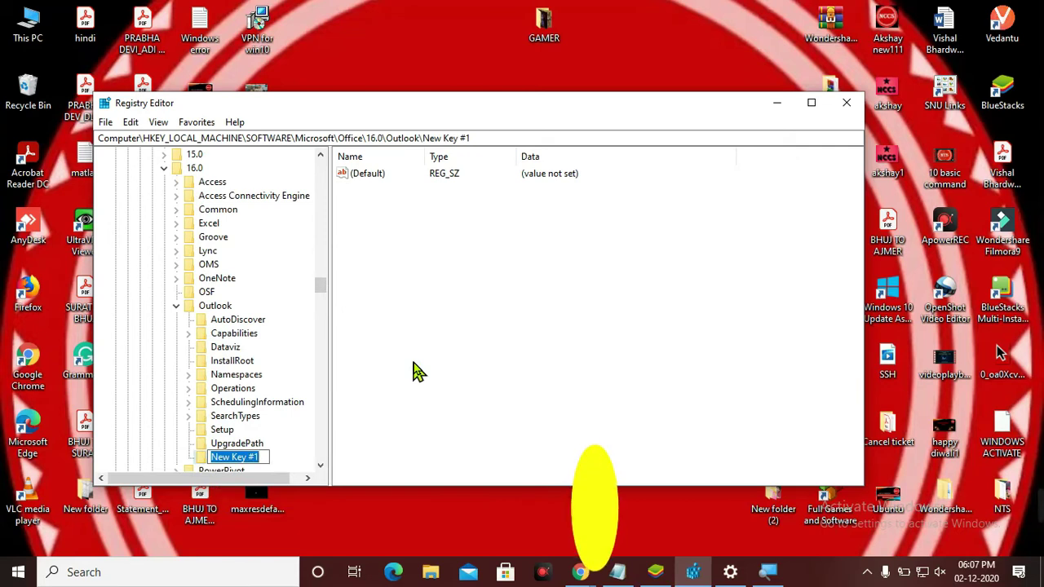
pyautogui.write('PST')
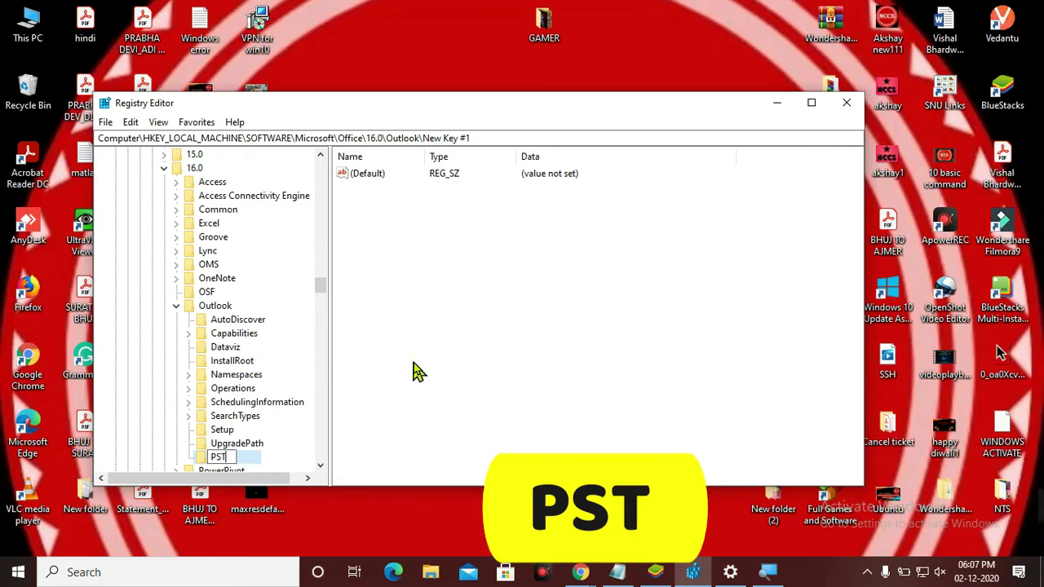
pyautogui.click(424, 404)
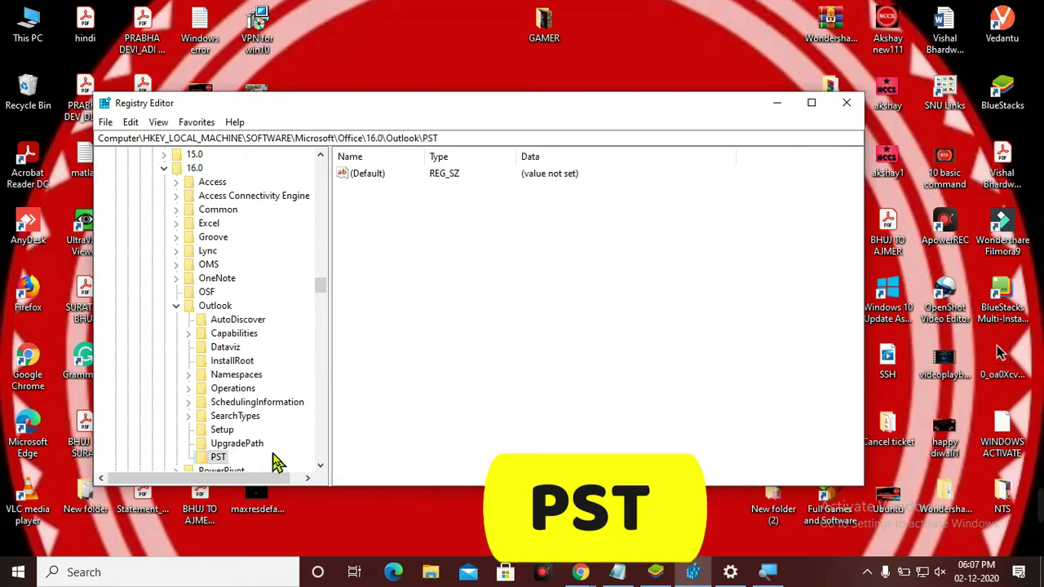
# - Add a new DWORD (32-bit) value to the PST key
pyautogui.rightClick(511, 342)
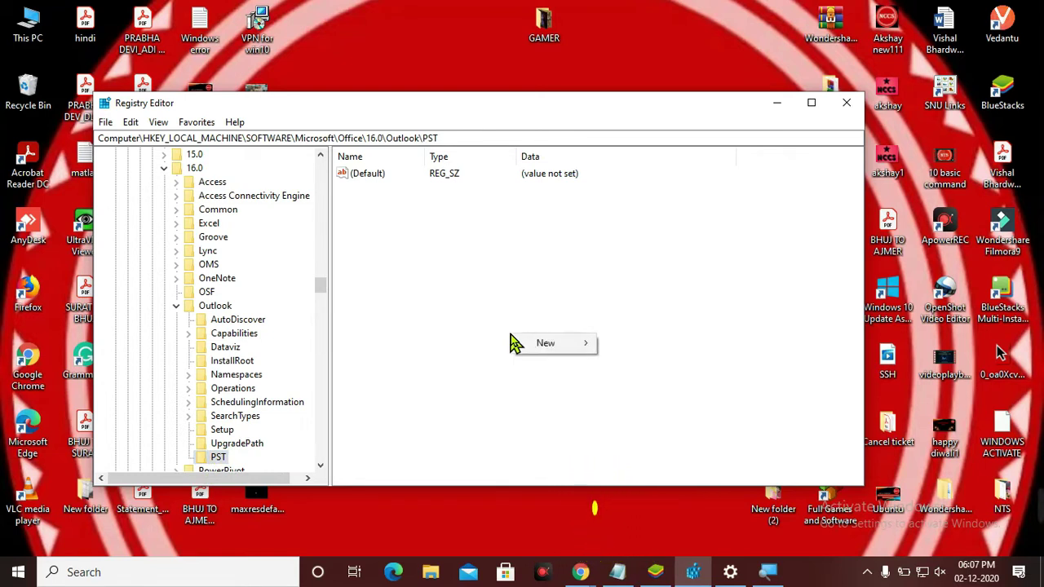
pyautogui.moveTo(535, 345)
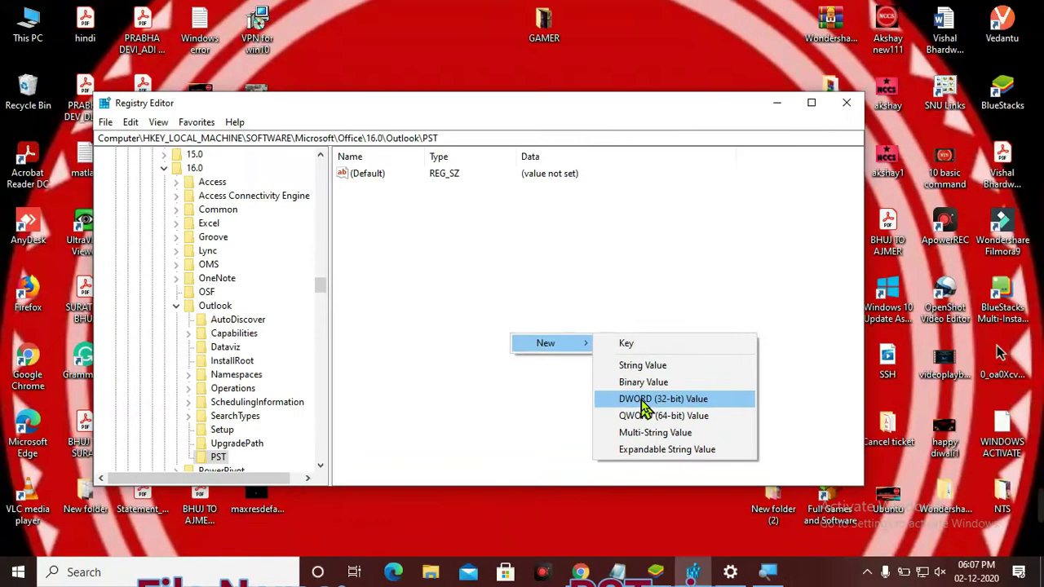
pyautogui.click(644, 399)
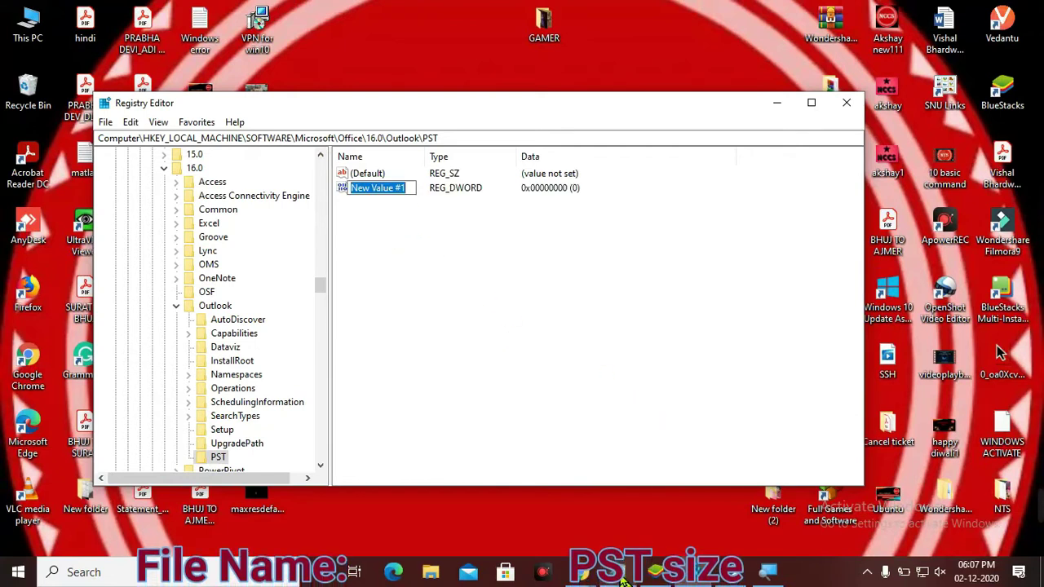
# - Switch to the Notepad file "Incrase pst size" and arrange it side by side with Registry Editor
pyautogui.hotkey('alt', 'Tab')
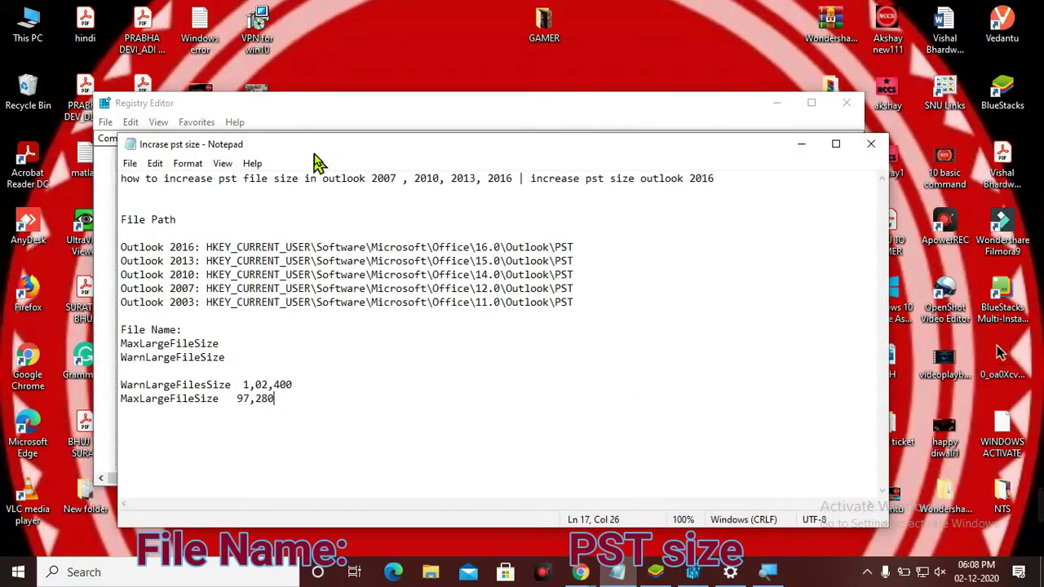
pyautogui.moveTo(119, 188); pyautogui.dragTo(471, 203)
pyautogui.moveTo(649, 150); pyautogui.dragTo(1043, 82)
pyautogui.click(140, 226)
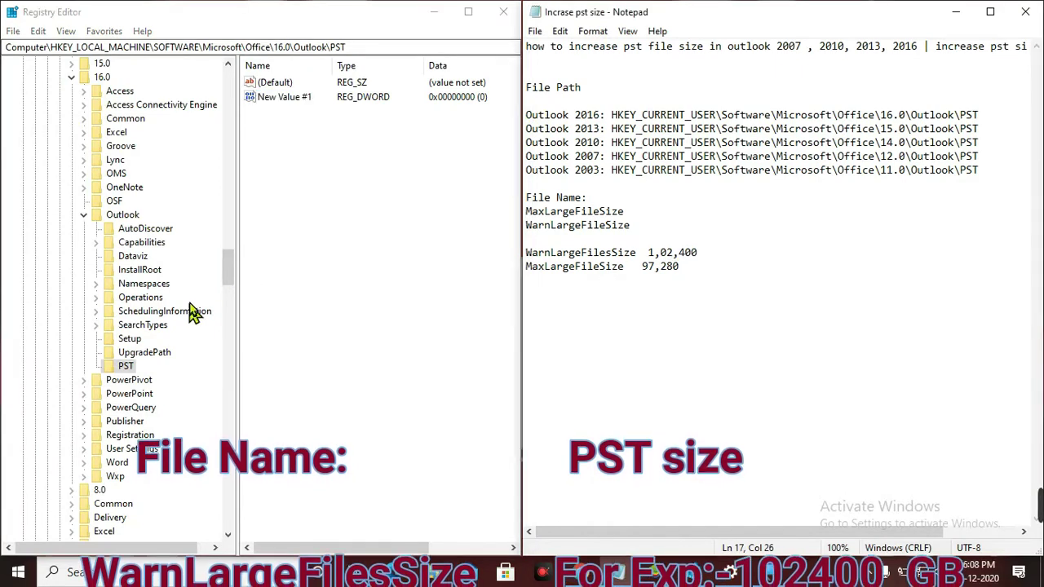
# - Copy the name WarnLargeFilesSize from the line with 1,02,400 in the notes
pyautogui.click(644, 255)
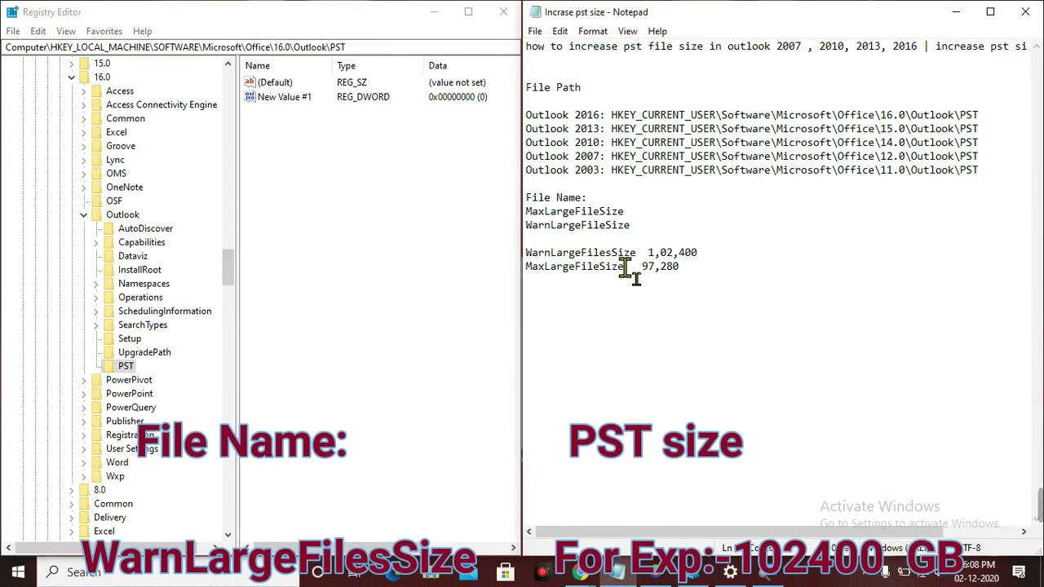
pyautogui.moveTo(643, 256); pyautogui.dragTo(530, 251)
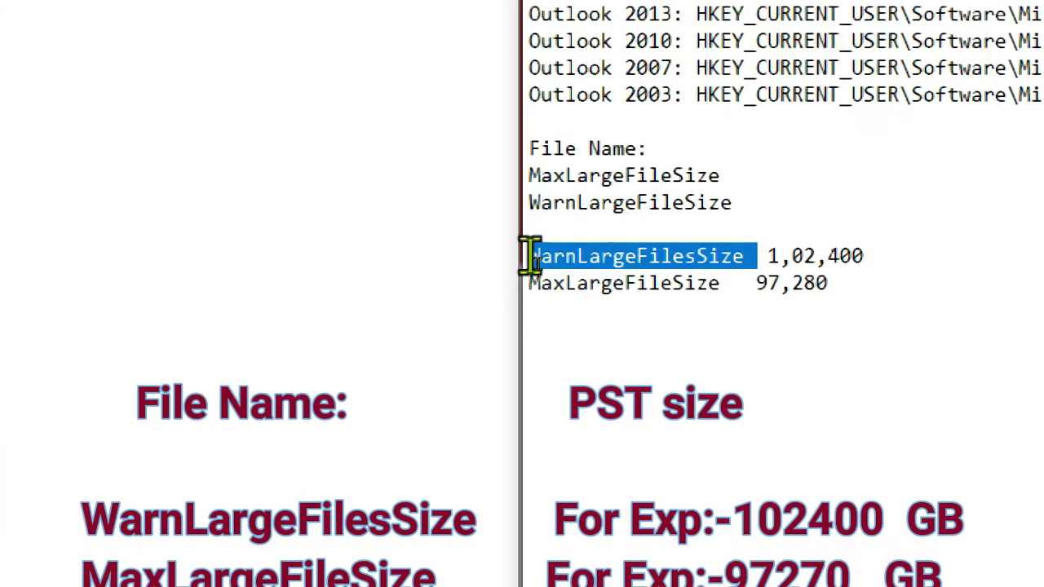
pyautogui.moveTo(746, 256); pyautogui.dragTo(506, 249)
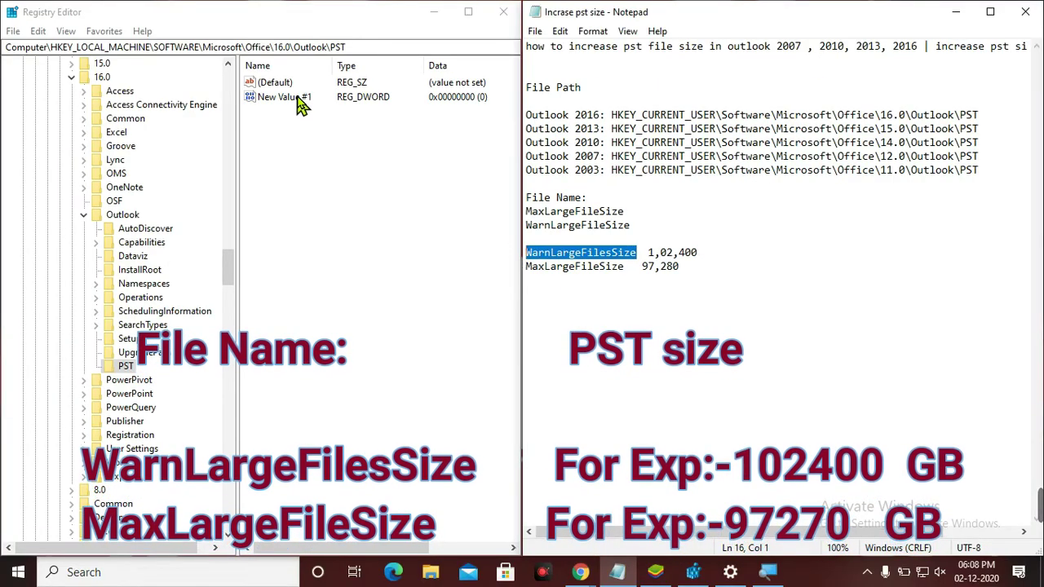
pyautogui.rightClick(563, 253)
pyautogui.click(598, 300)
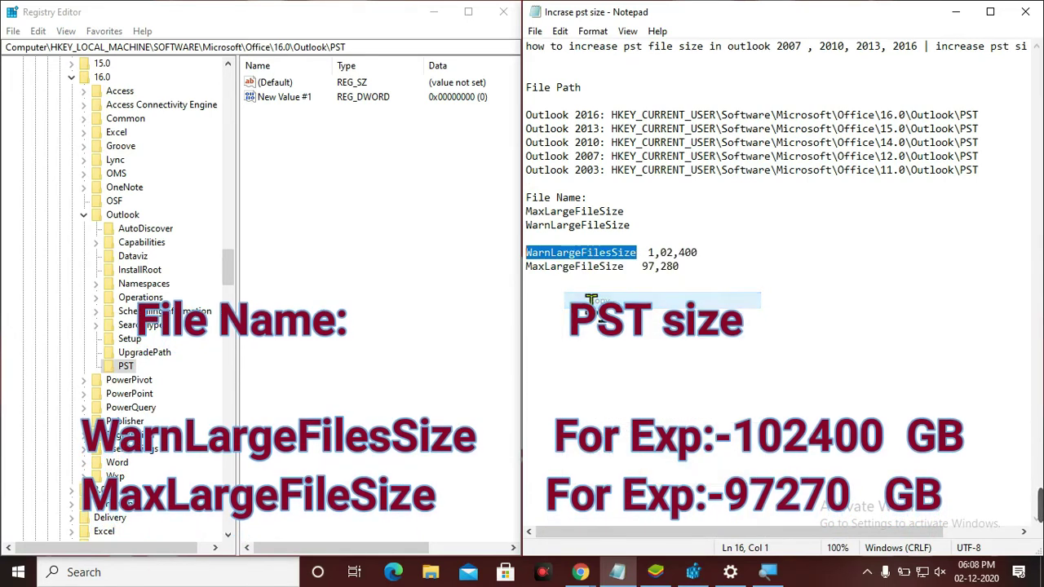
# - Rename the new DWORD value in the PST key as WarnLargeFilesSize using the copied text
pyautogui.click(265, 114)
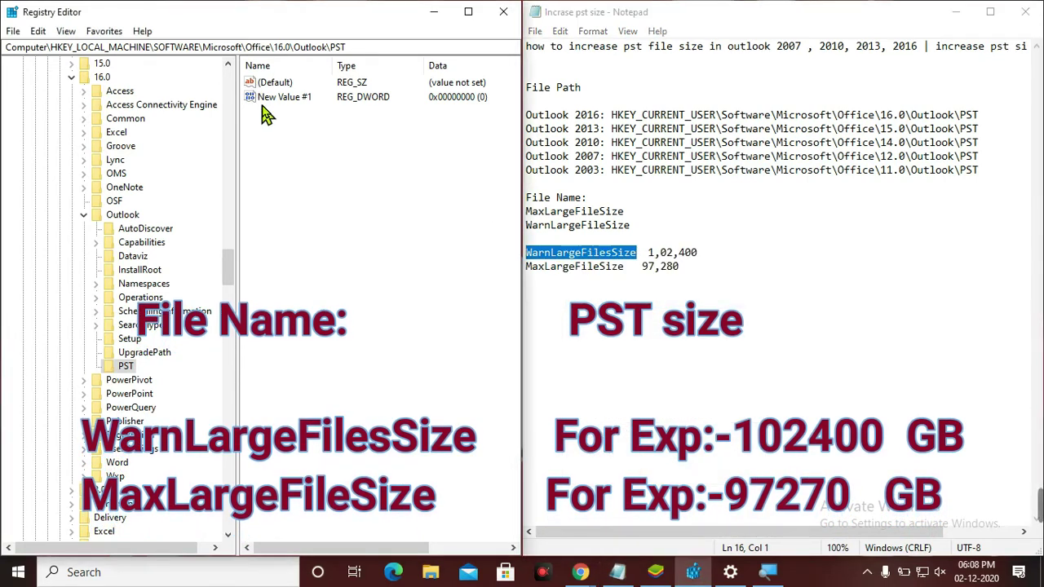
pyautogui.click(263, 104)
pyautogui.rightClick(261, 106)
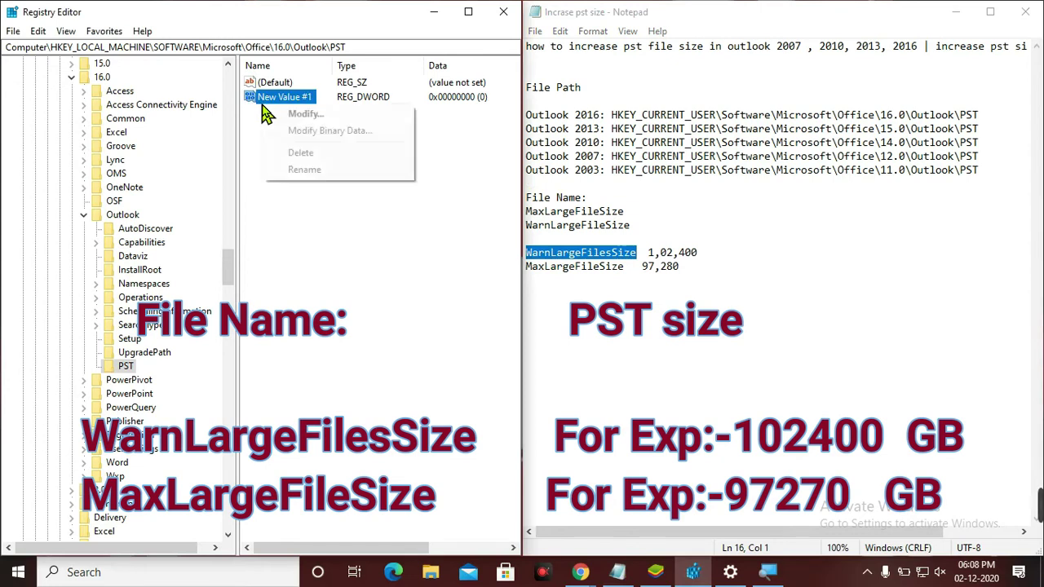
pyautogui.click(304, 169)
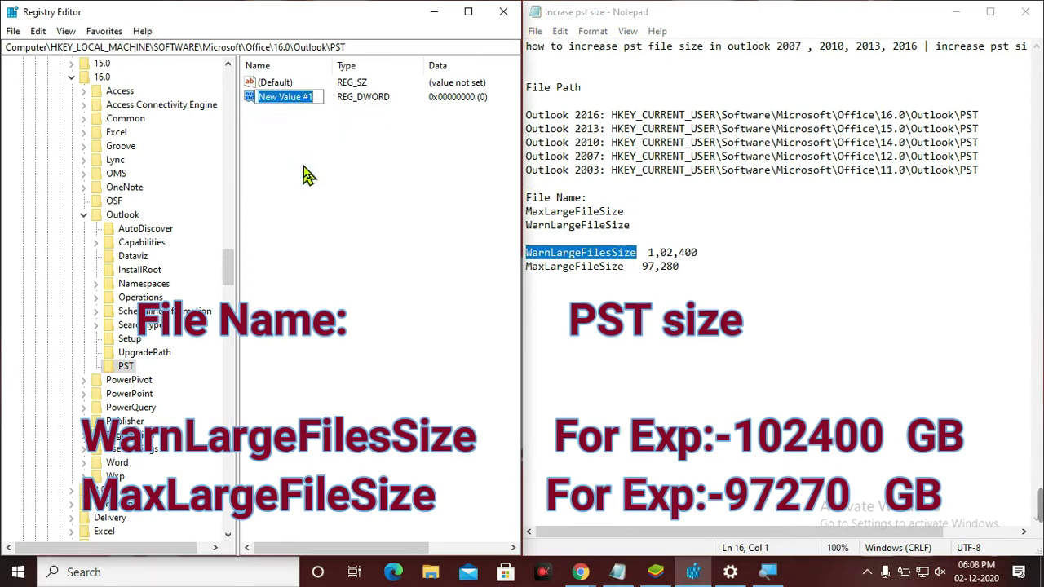
pyautogui.hotkey('ctrl', 'v')
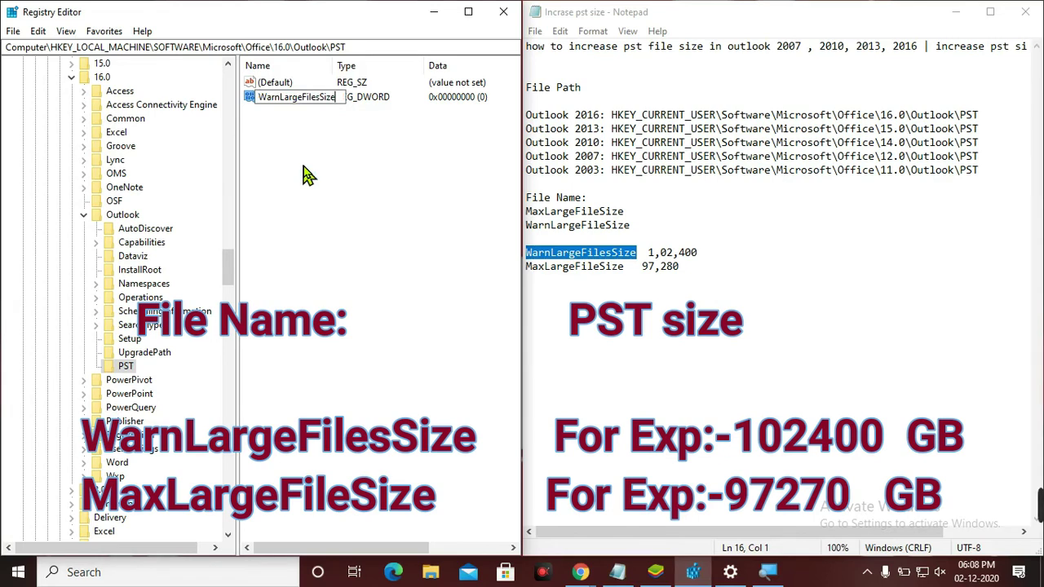
pyautogui.press('Return')
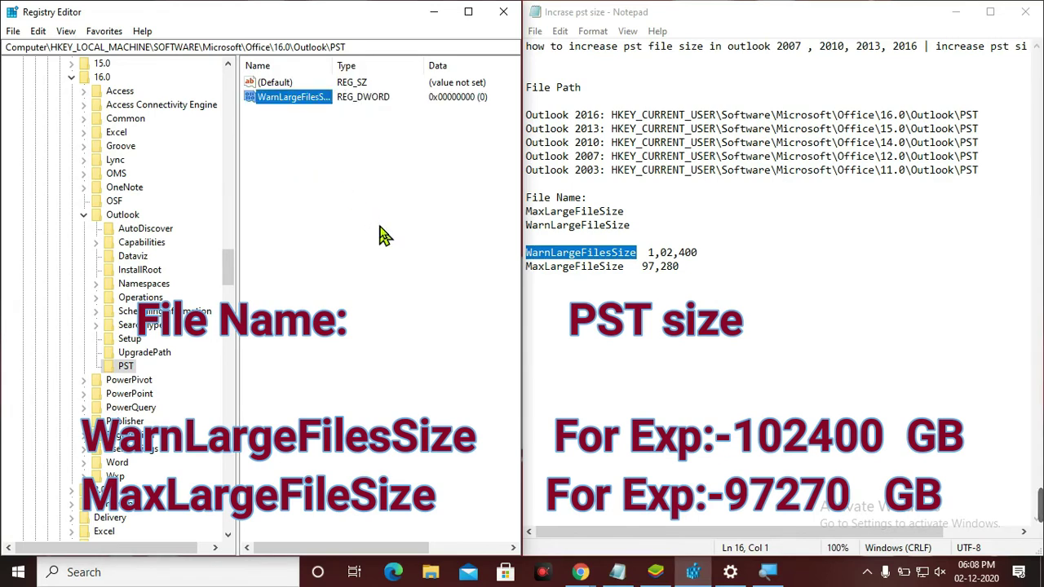
# - Set the value data of WarnLargeFilesSize to 102400 with the base left at hexadecimal
pyautogui.doubleClick(314, 97)
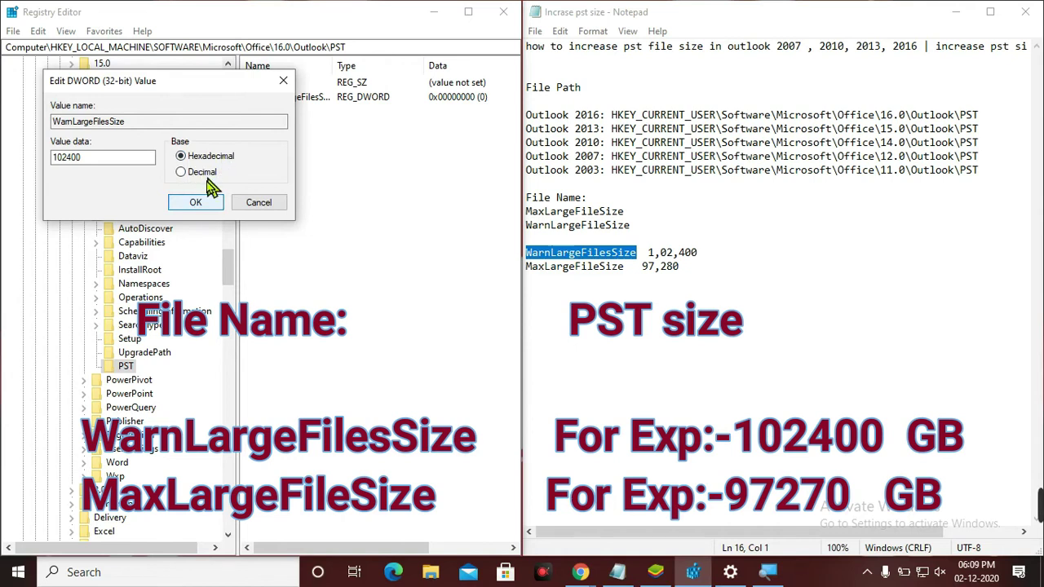
pyautogui.click(199, 204)
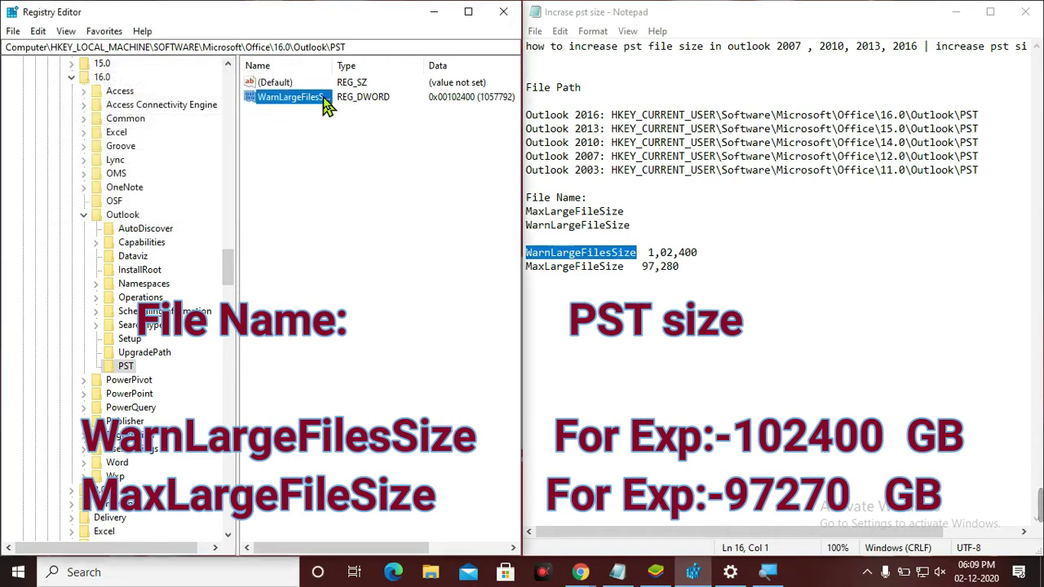
pyautogui.doubleClick(326, 106)
pyautogui.click(192, 204)
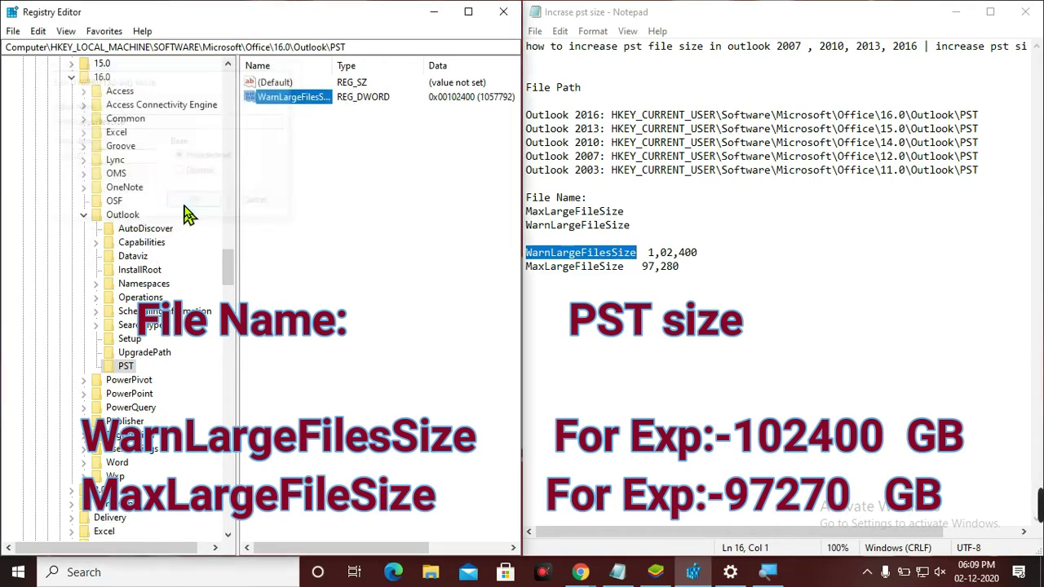
# - Add a second DWORD (32-bit) value to the PST key, below WarnLargeFilesSize
pyautogui.click(378, 194)
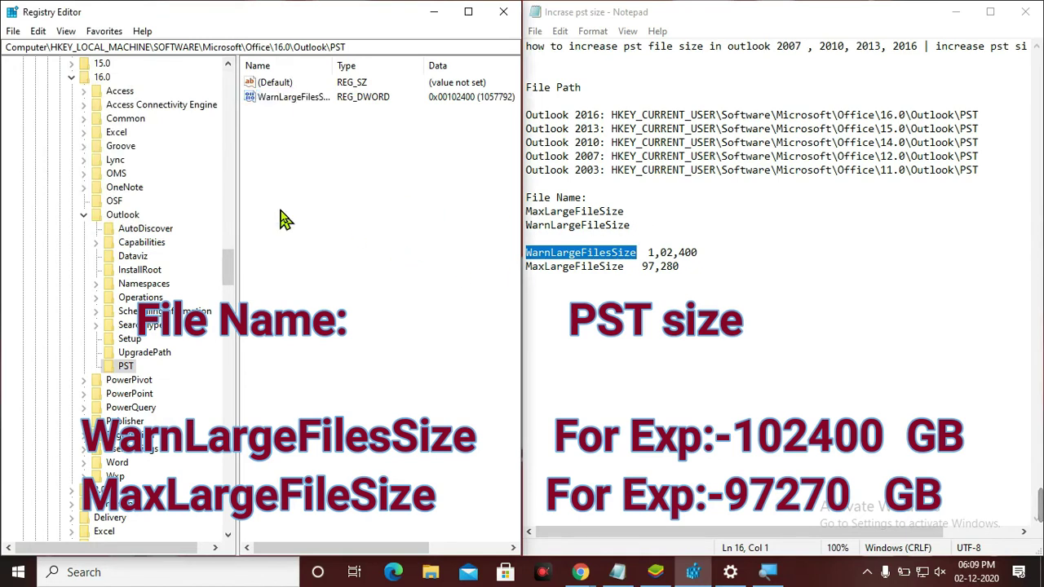
pyautogui.moveTo(342, 219)
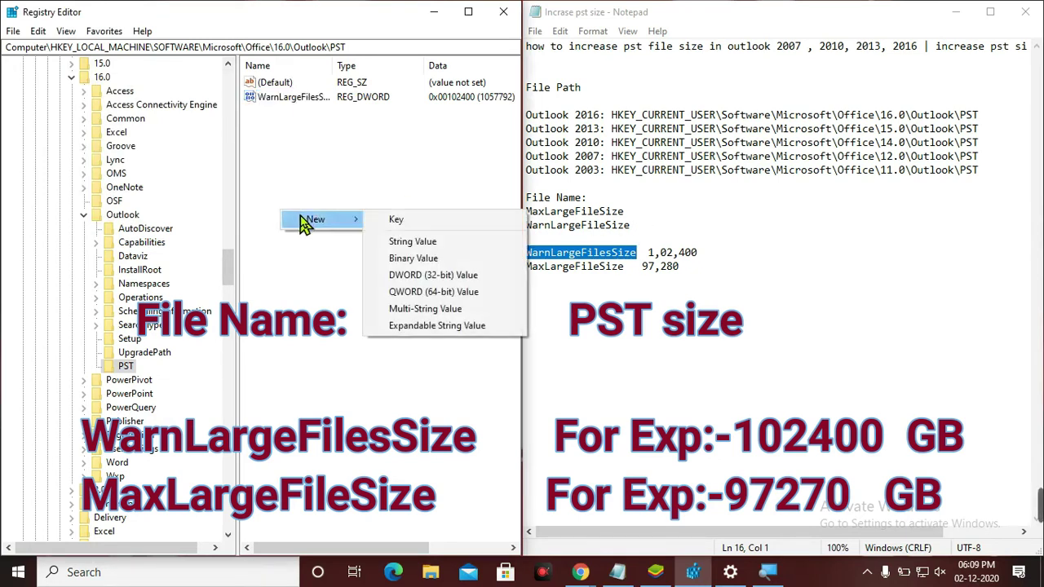
pyautogui.click(413, 277)
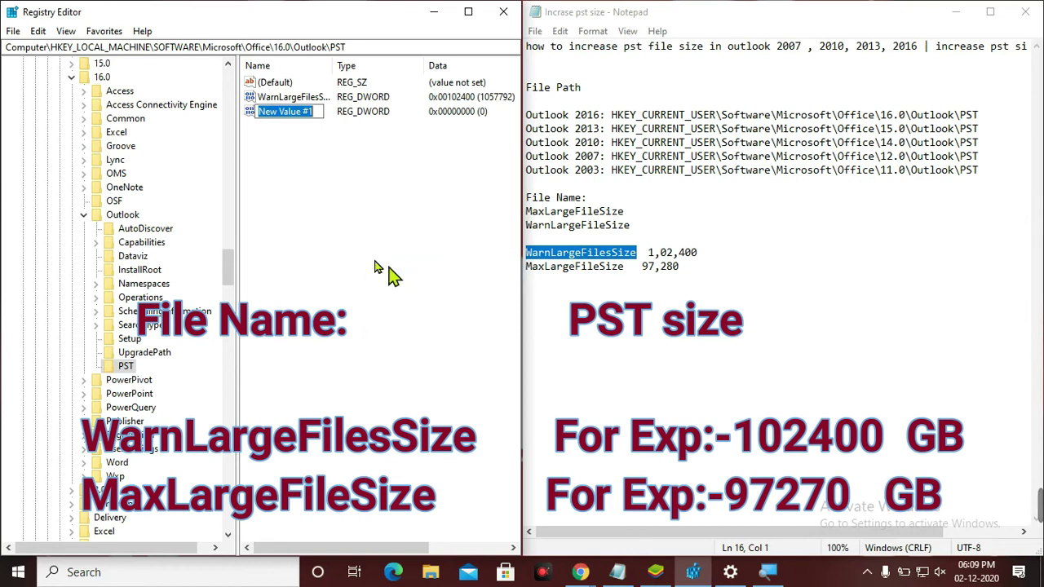
# - Copy the name MaxLargeFileSize from the line with 97,280 in the Notepad notes
pyautogui.moveTo(629, 269); pyautogui.dragTo(528, 270)
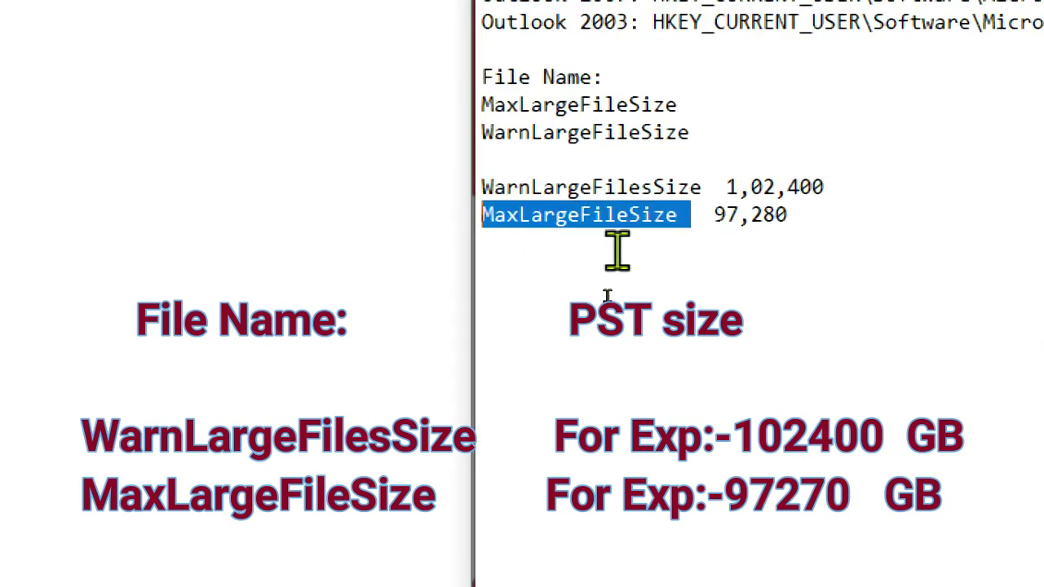
pyautogui.click(629, 252)
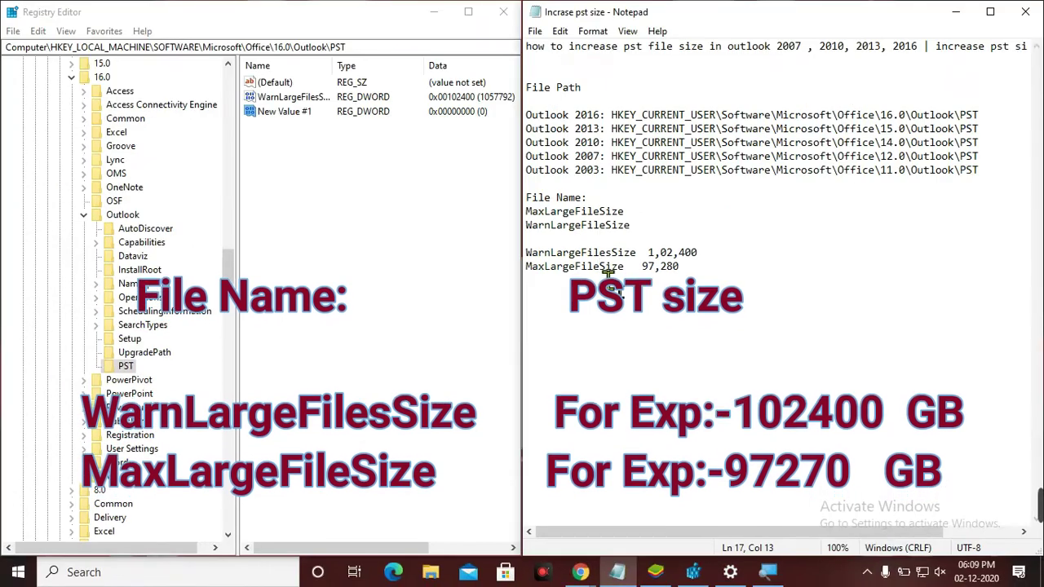
pyautogui.moveTo(623, 267); pyautogui.dragTo(527, 269)
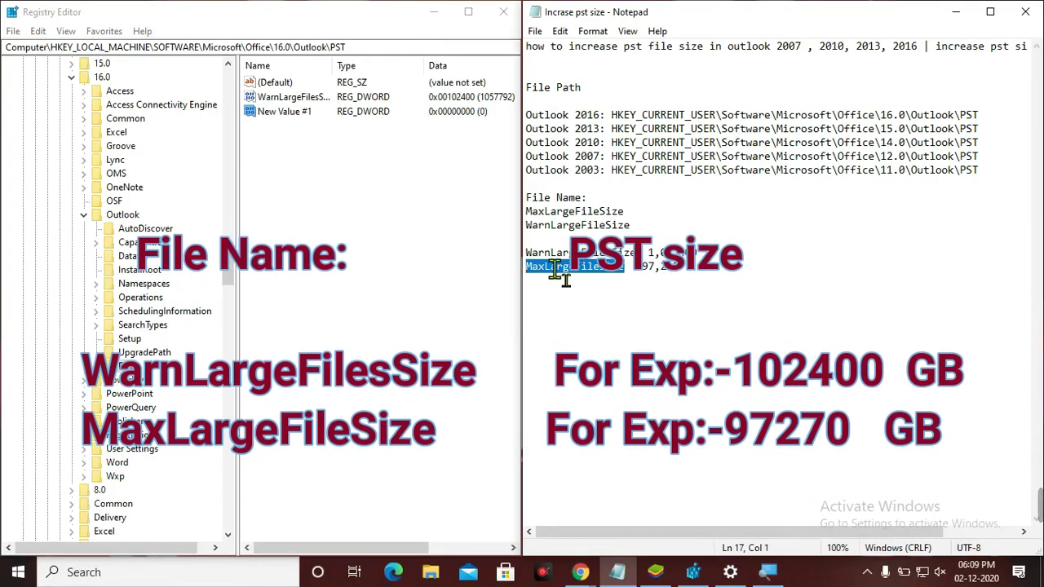
pyautogui.rightClick(572, 282)
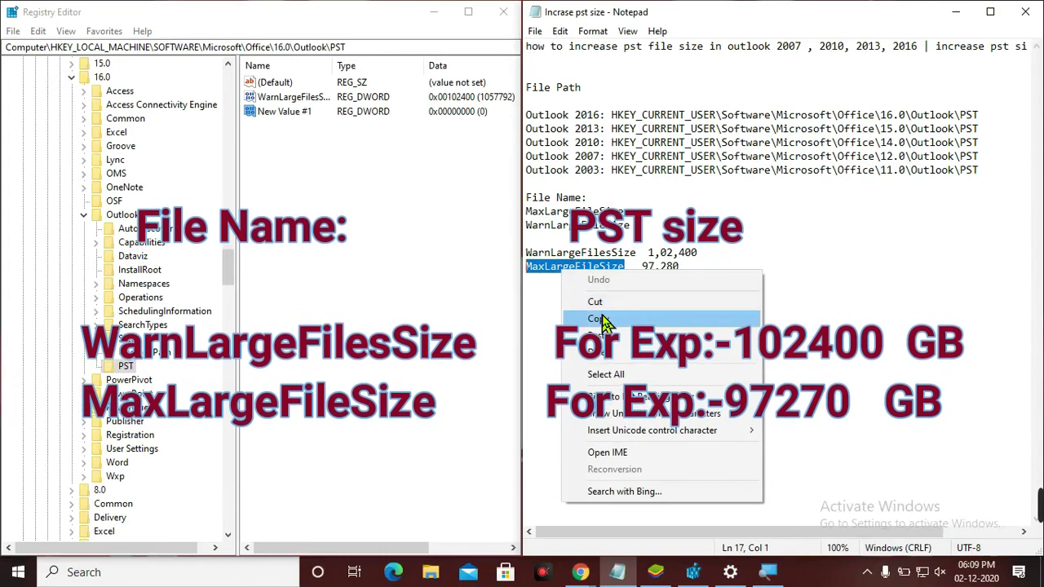
pyautogui.click(598, 319)
# - Rename the second DWORD value in the PST key as MaxLargeFileSize using the copied text in Registry Editor
pyautogui.click(281, 114)
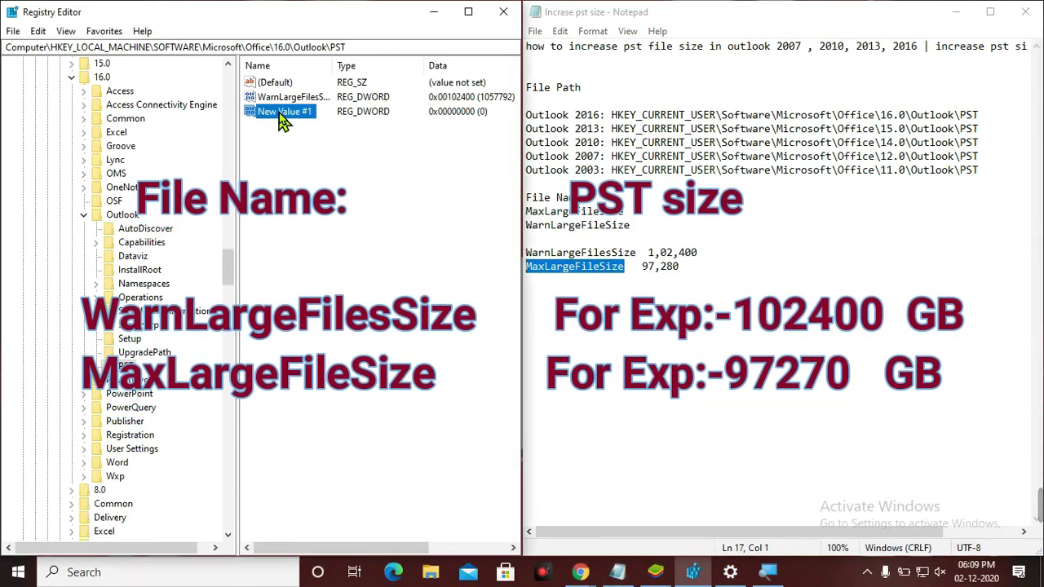
pyautogui.rightClick(281, 115)
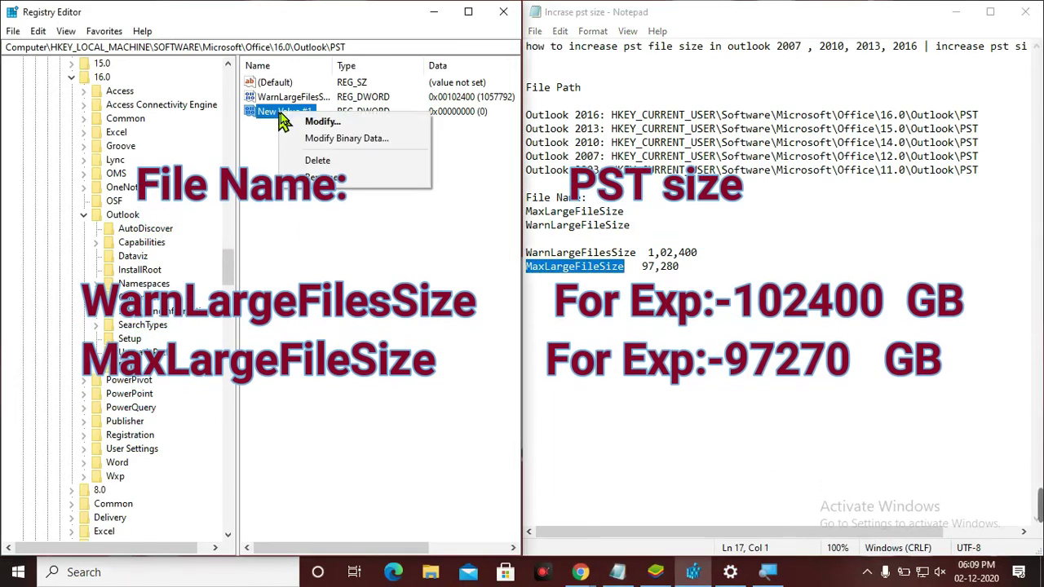
pyautogui.click(325, 177)
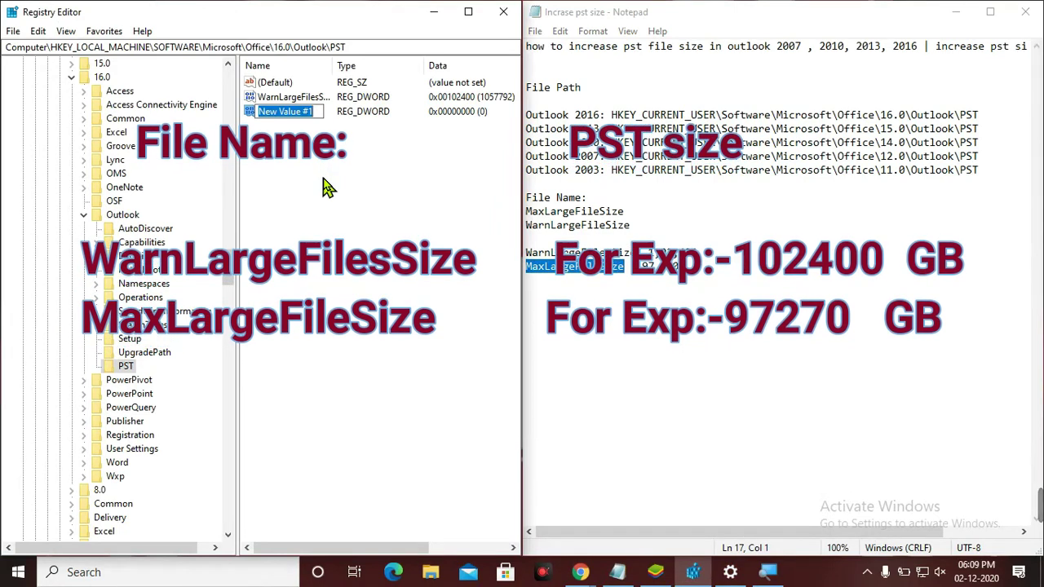
pyautogui.press('super+v')
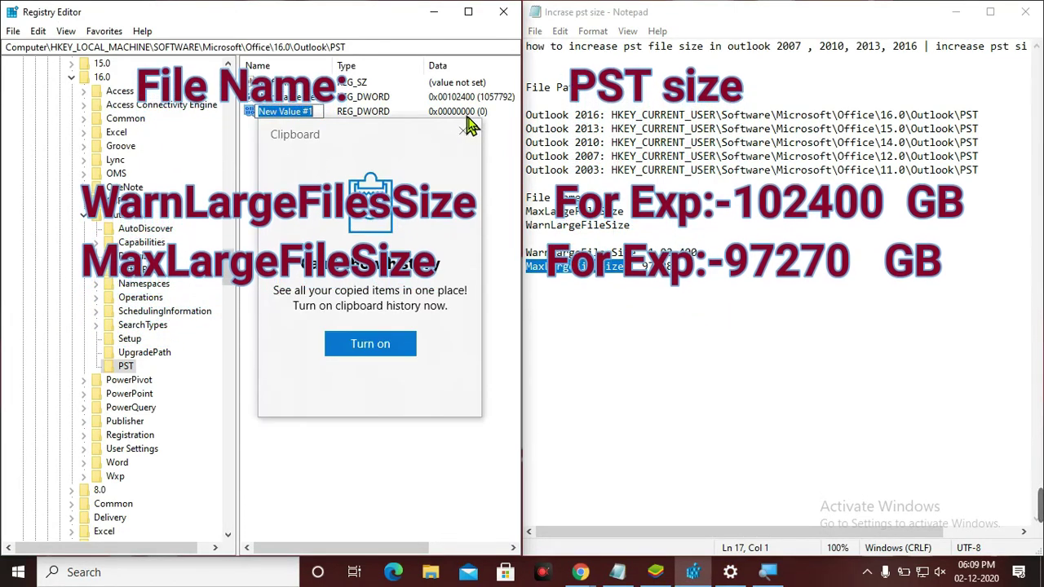
pyautogui.click(462, 131)
pyautogui.rightClick(311, 114)
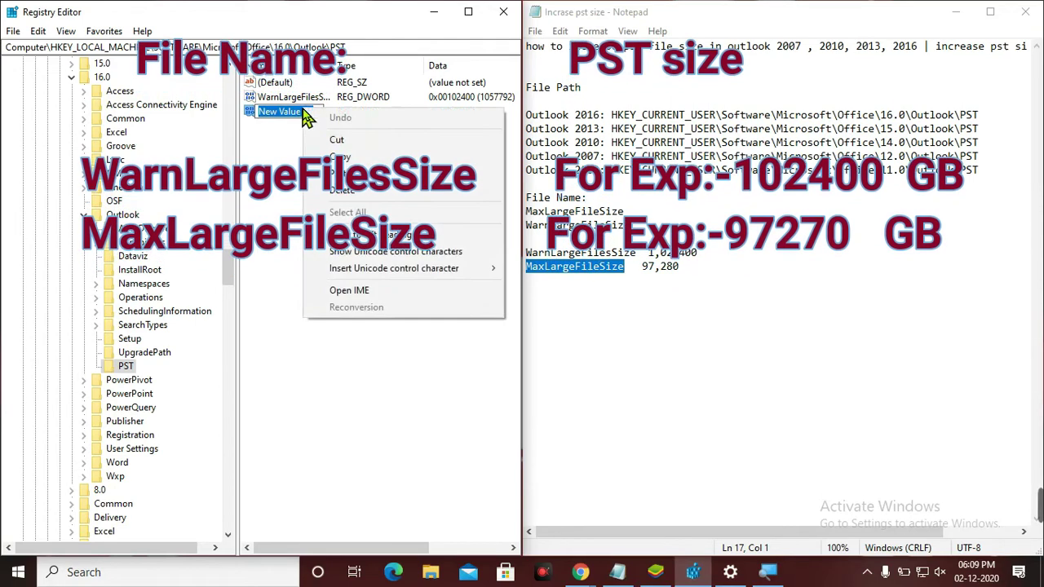
pyautogui.click(348, 178)
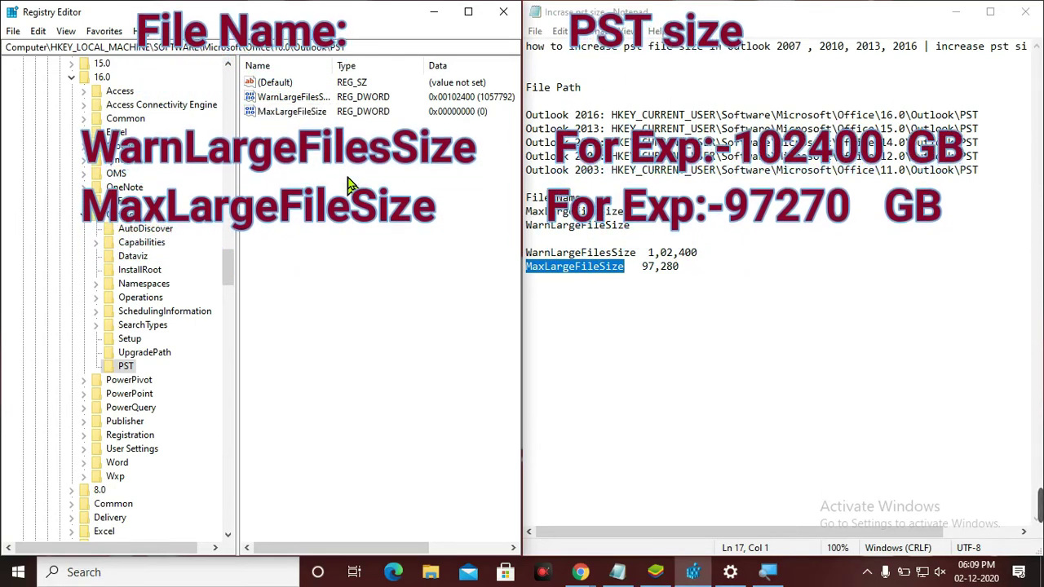
pyautogui.click(349, 186)
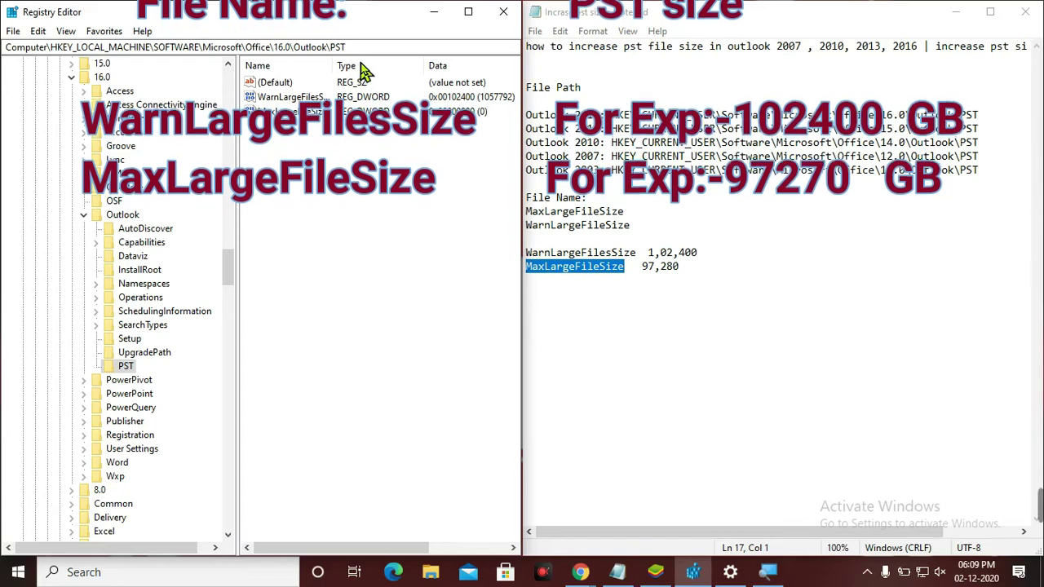
# - Widen the Name column to fit the full value names and set the value data of MaxLargeFileSize to hexadecimal 97280
pyautogui.moveTo(336, 66); pyautogui.dragTo(359, 66)
pyautogui.doubleClick(285, 111)
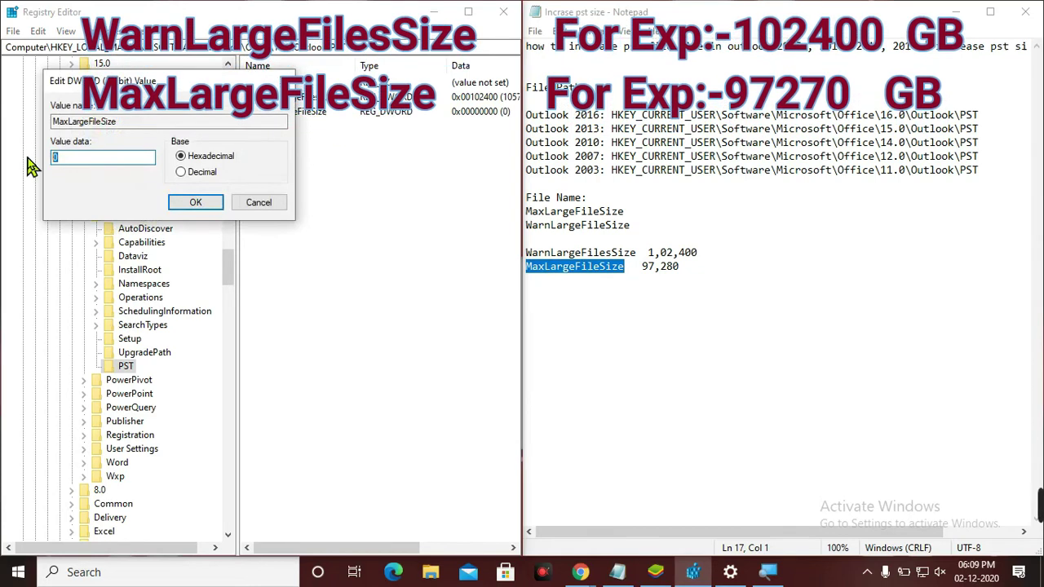
pyautogui.write('9728')
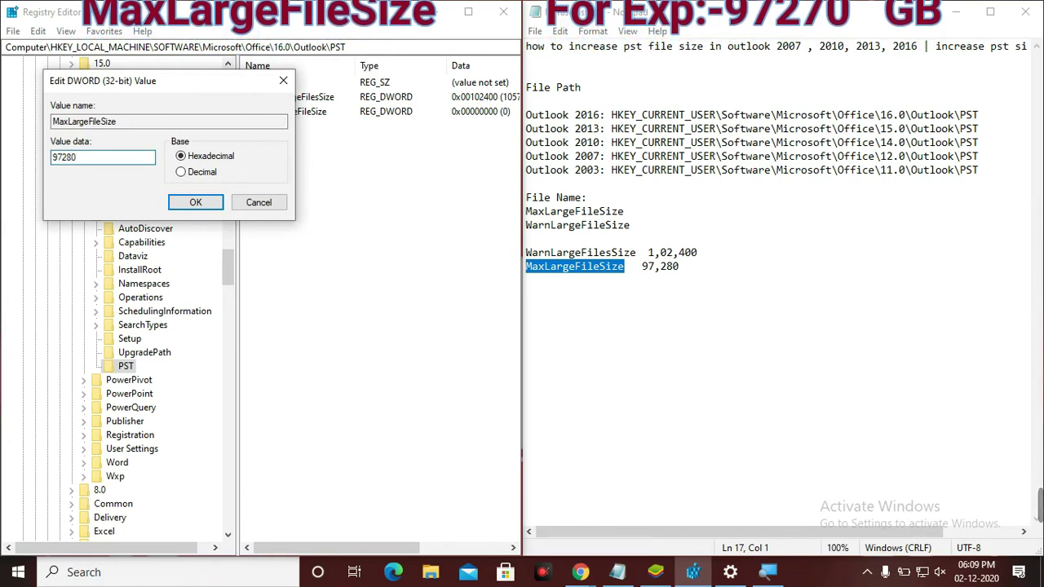
pyautogui.click(208, 205)
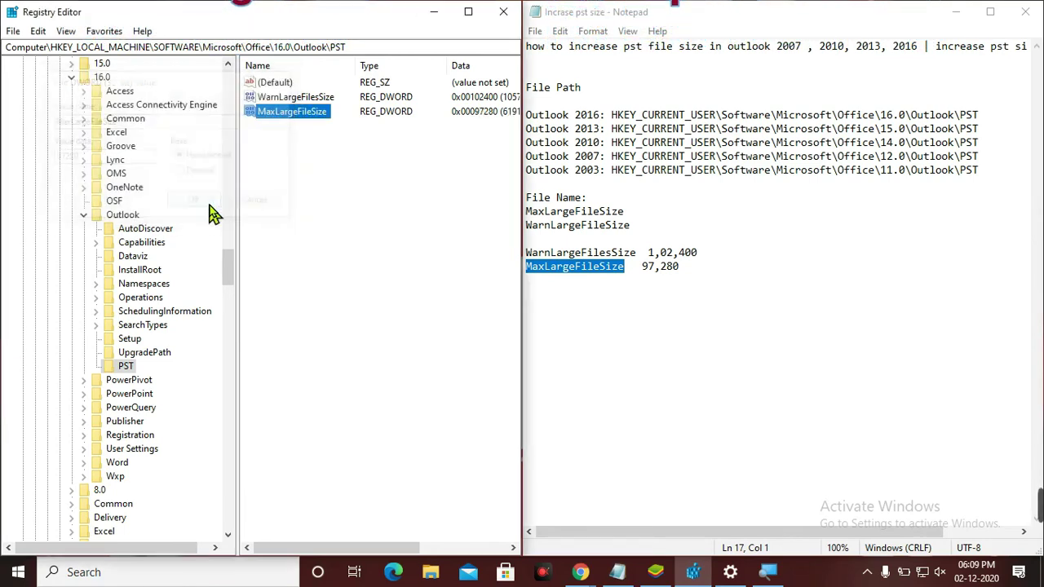
pyautogui.click(412, 273)
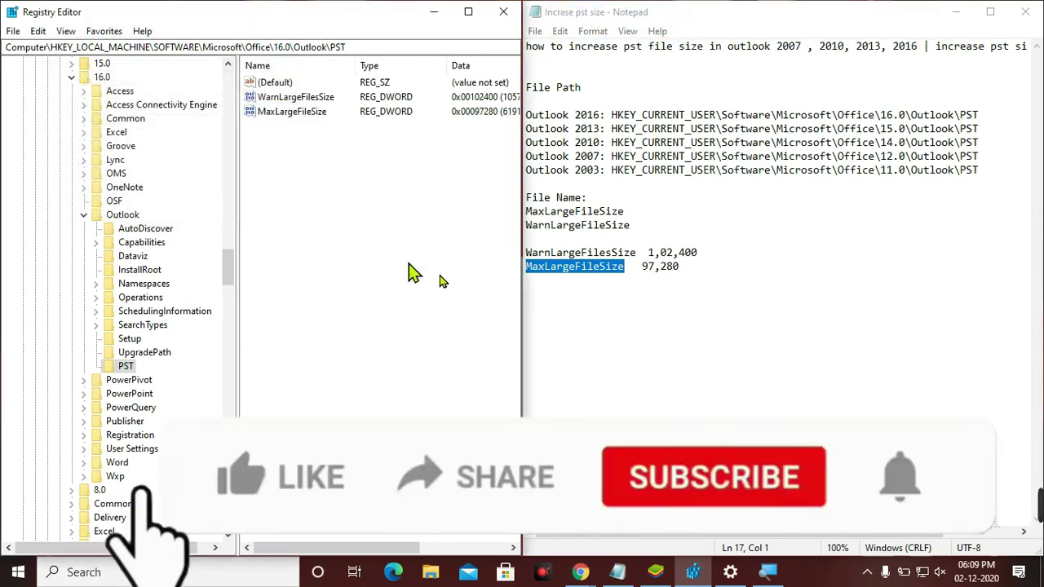
pyautogui.click(644, 324)
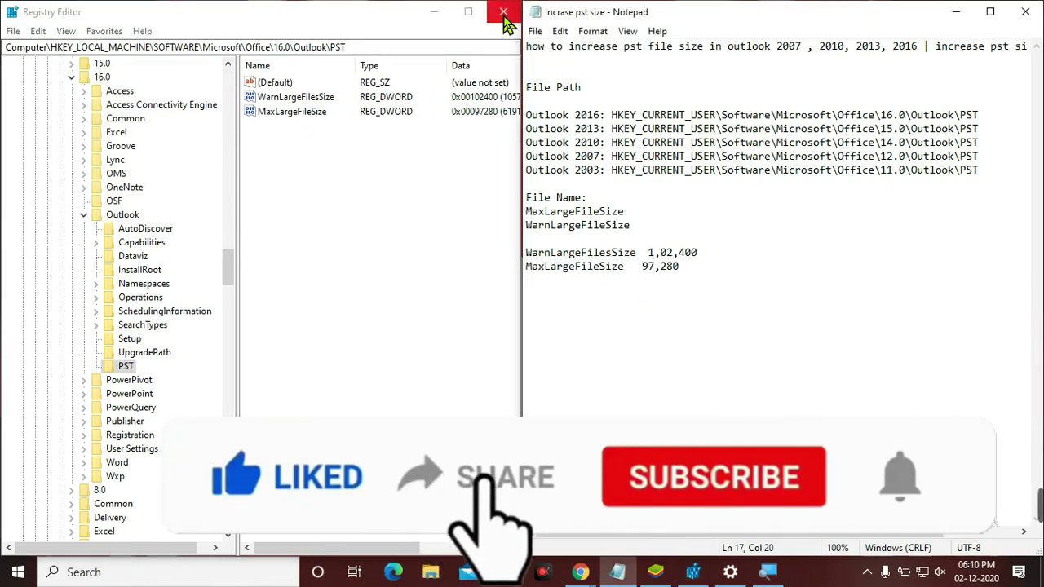